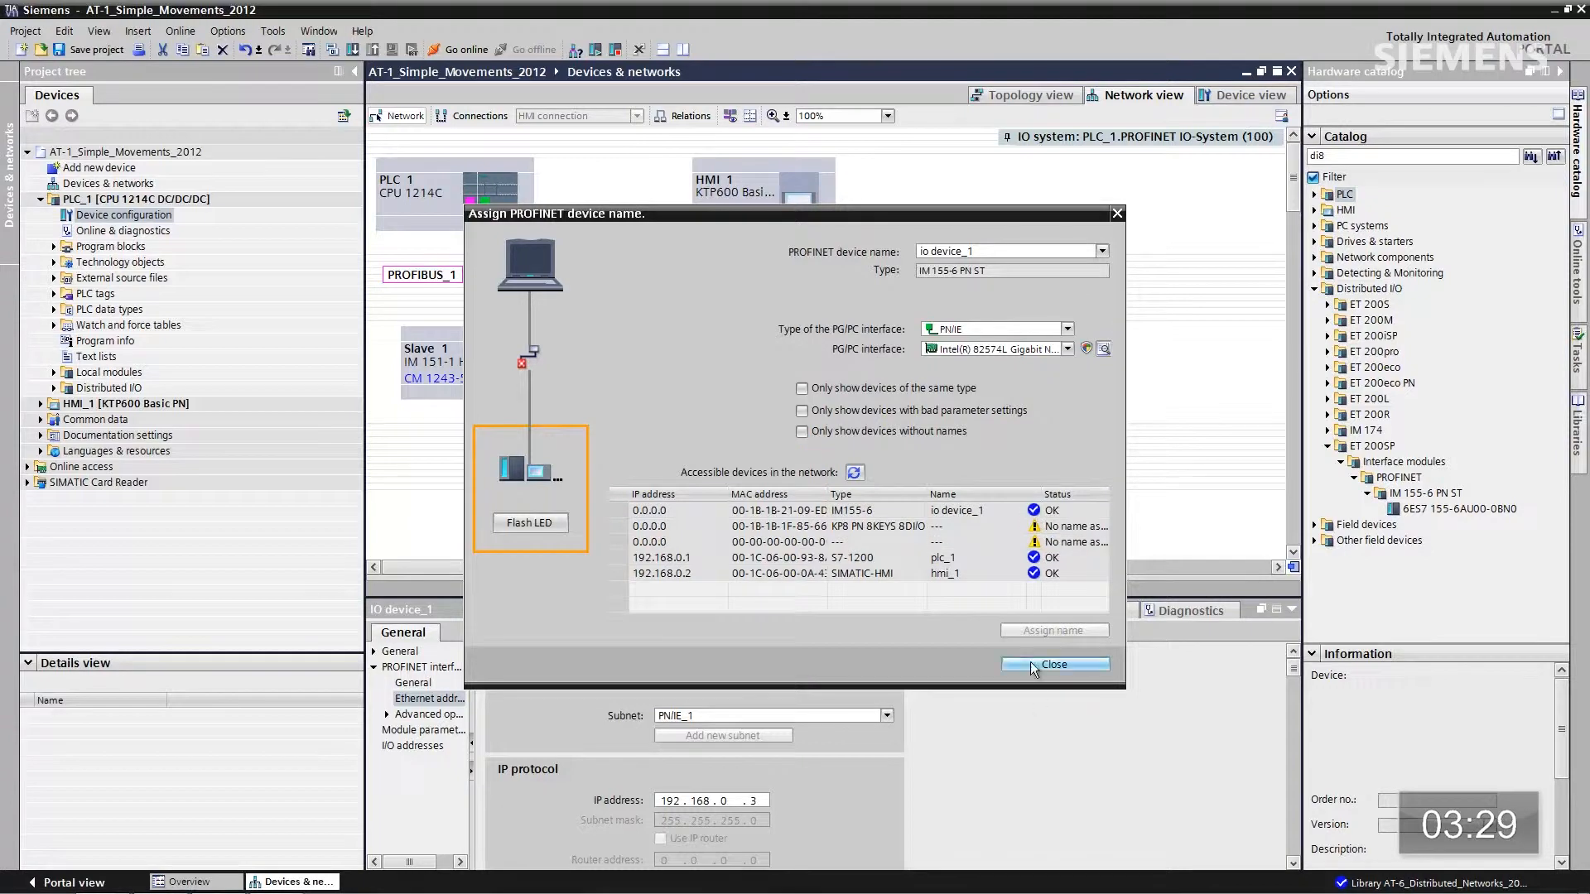
Step: Close the device name assignment and download the hardware configuration to PLC_1, stopping all modules and finishing the load
left_click(1062, 664)
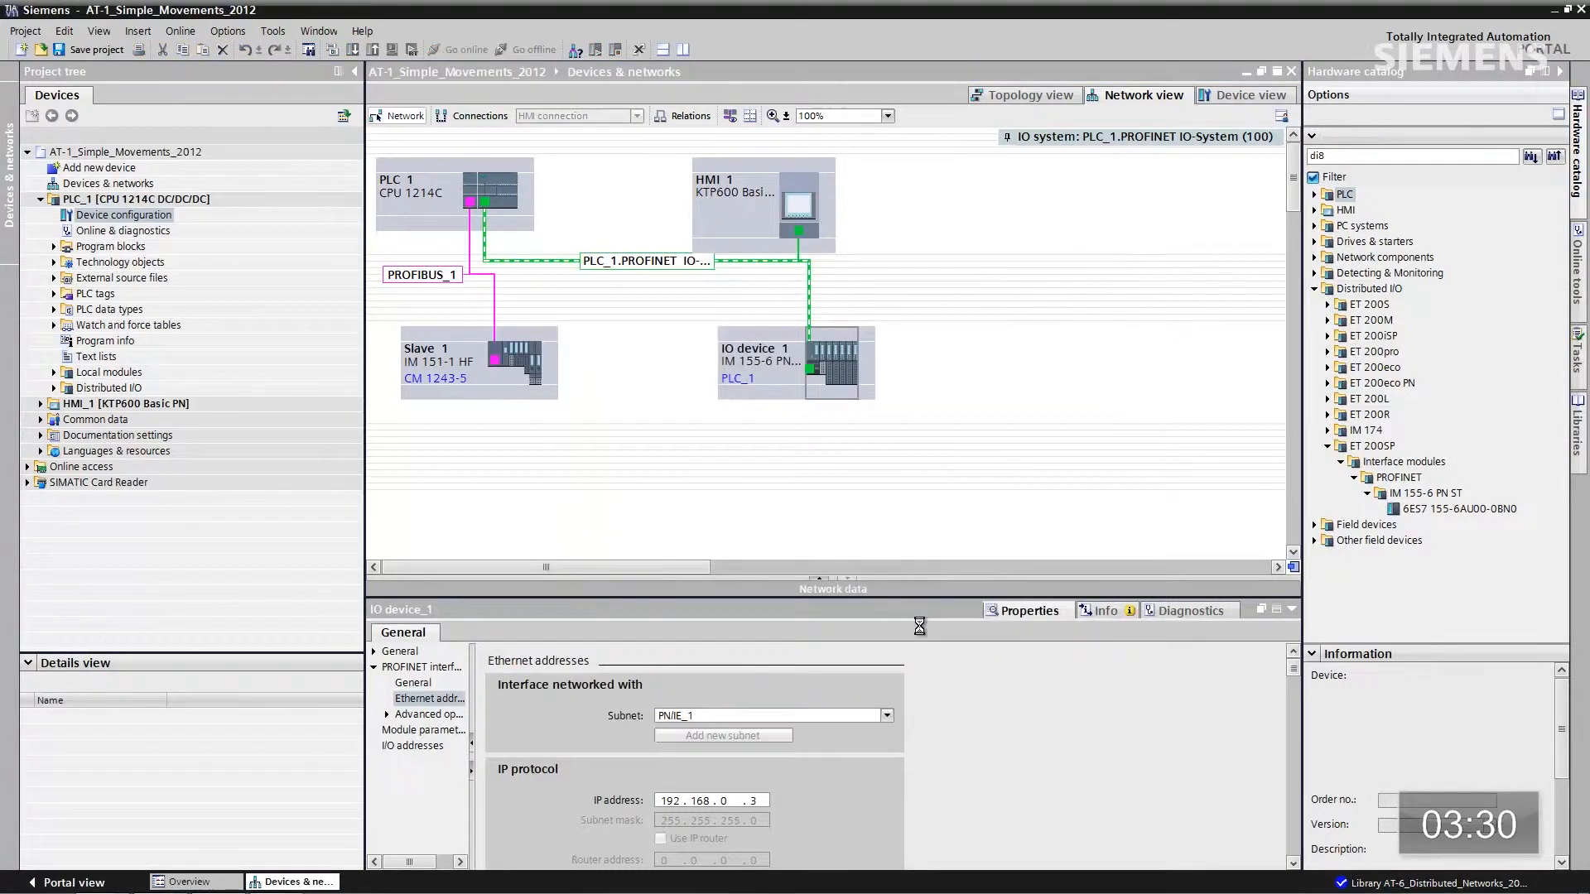
left_click(150, 202)
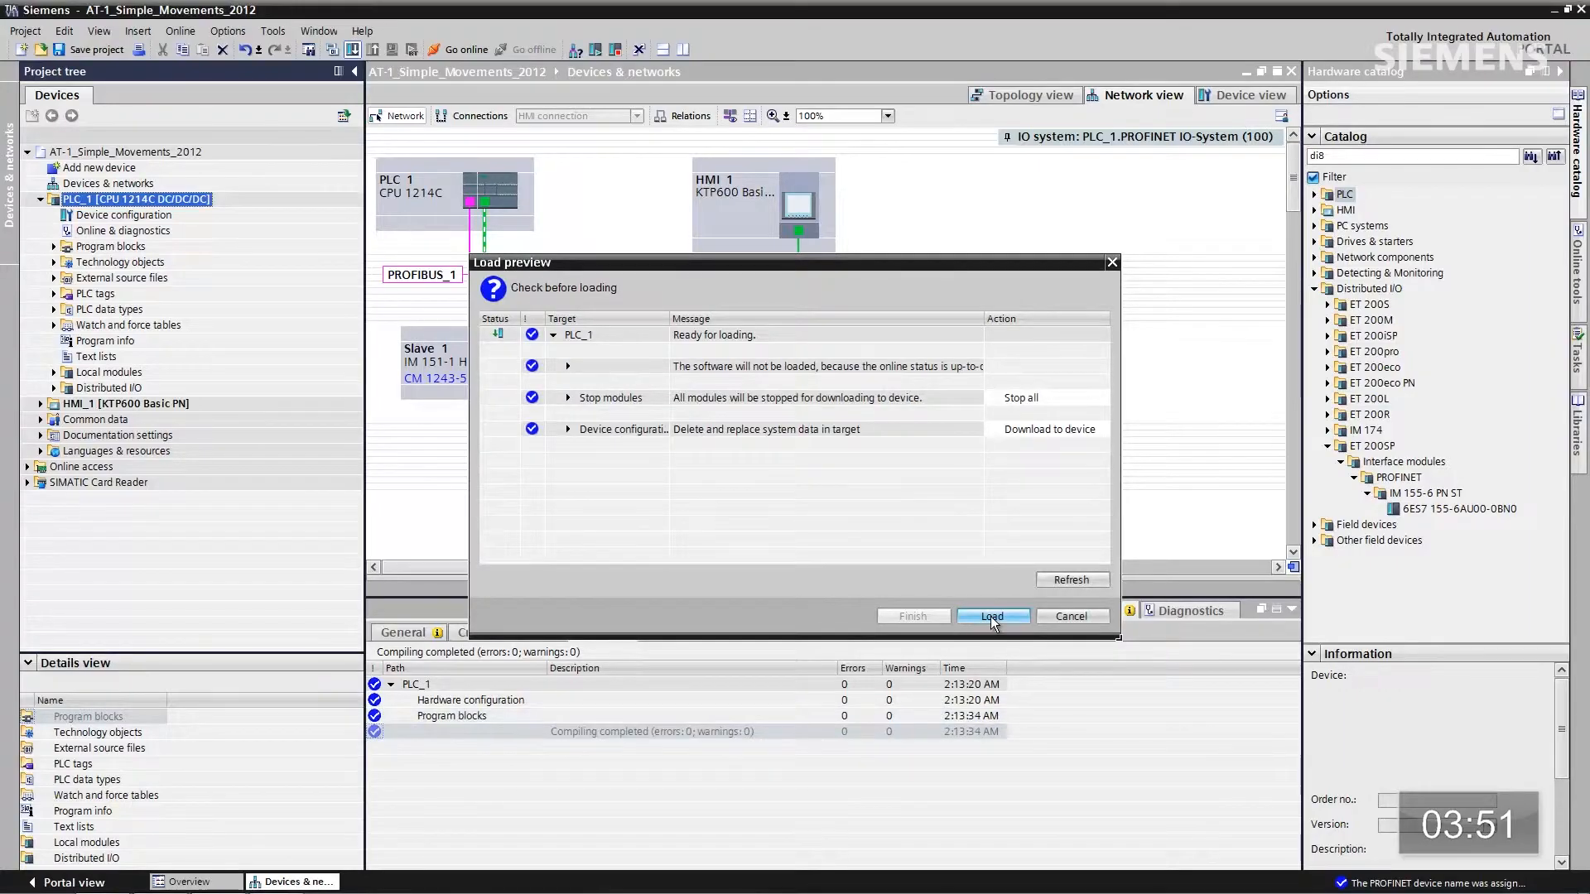
left_click(991, 617)
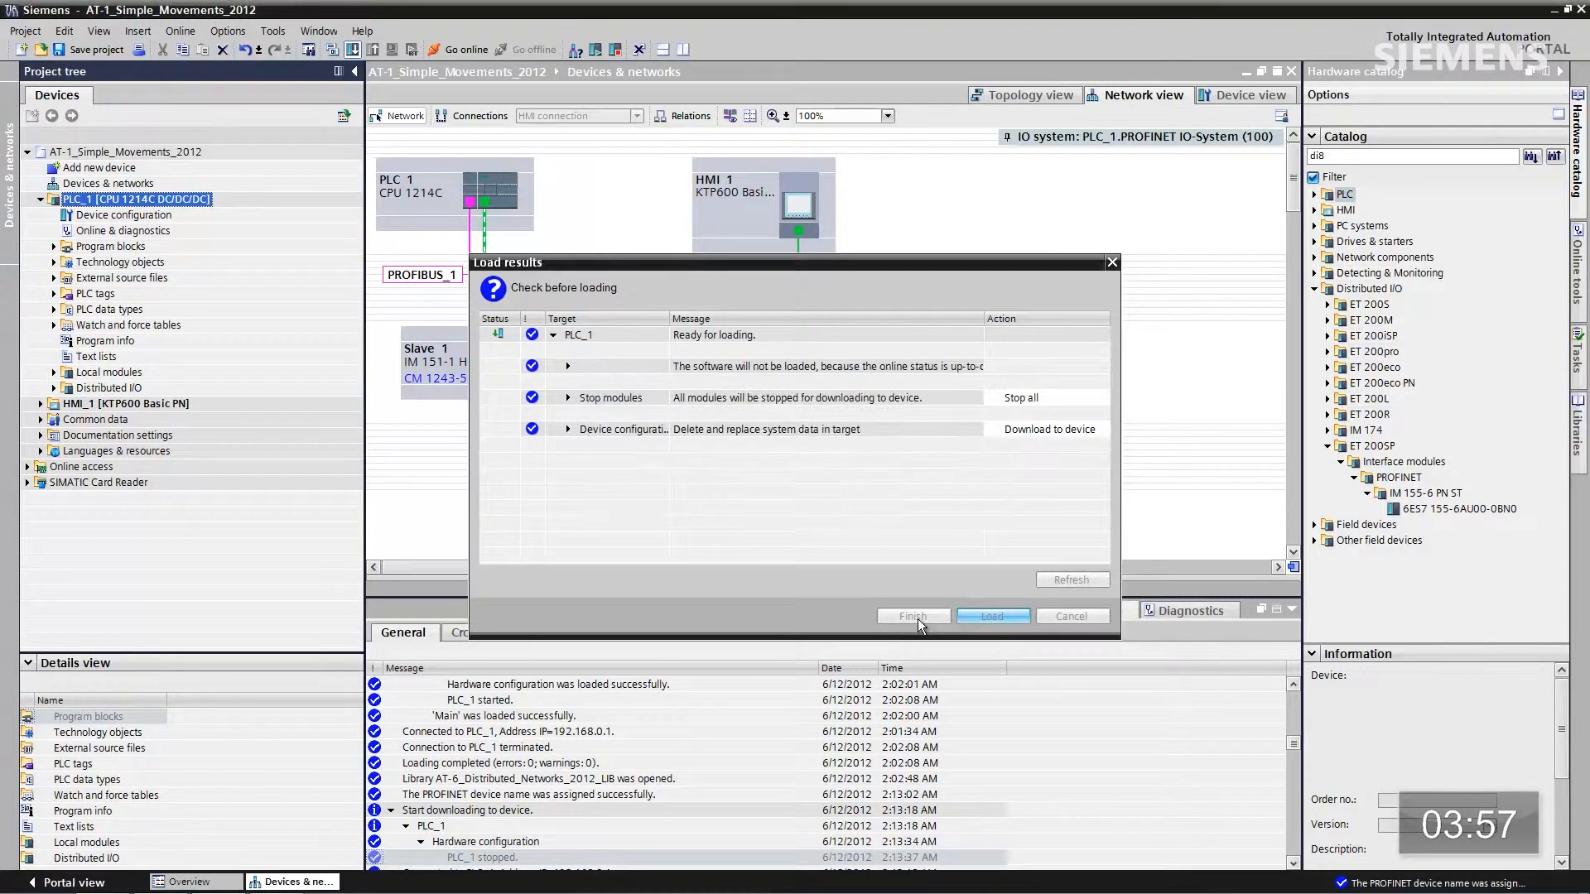
left_click(918, 619)
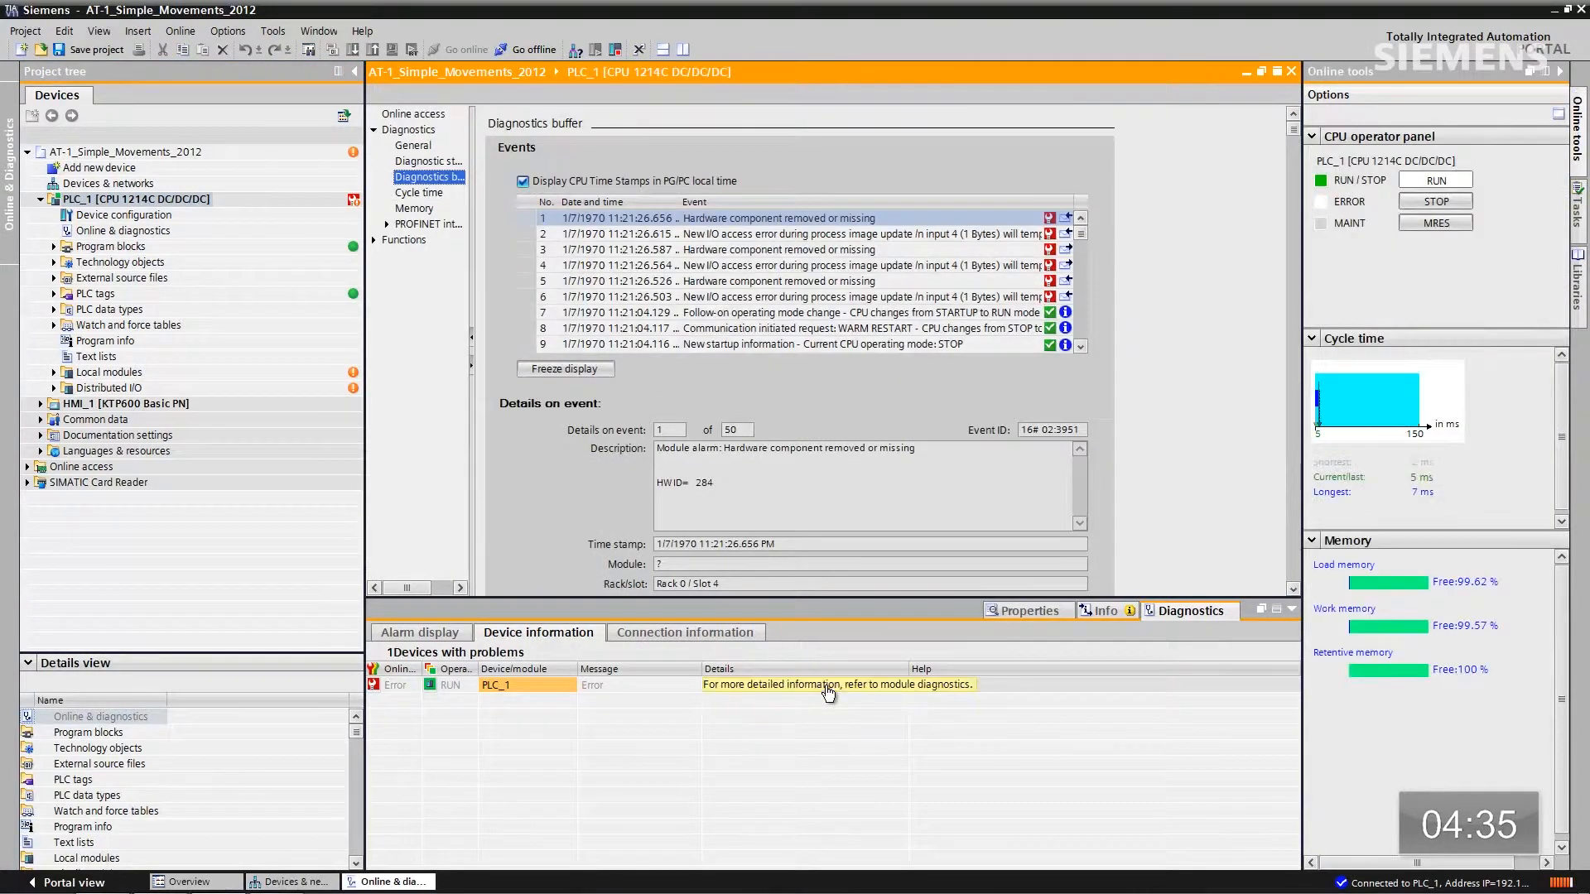
Step: Add a KP8 PN key panel to the network view and connect its PROFINET interface to PLC_1
left_click(1290, 609)
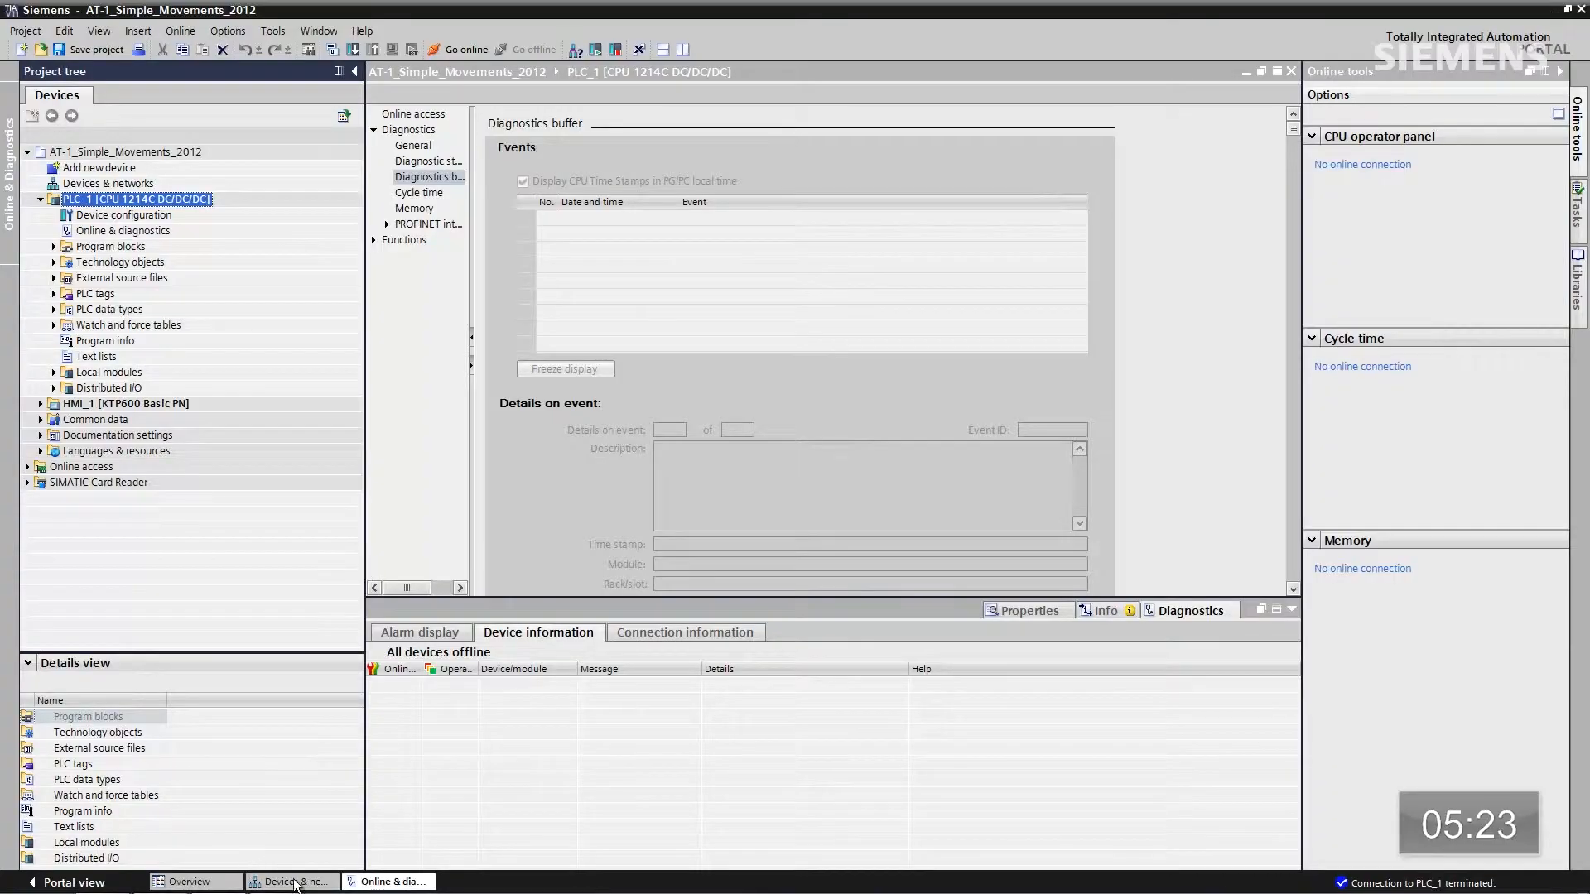
left_click(295, 882)
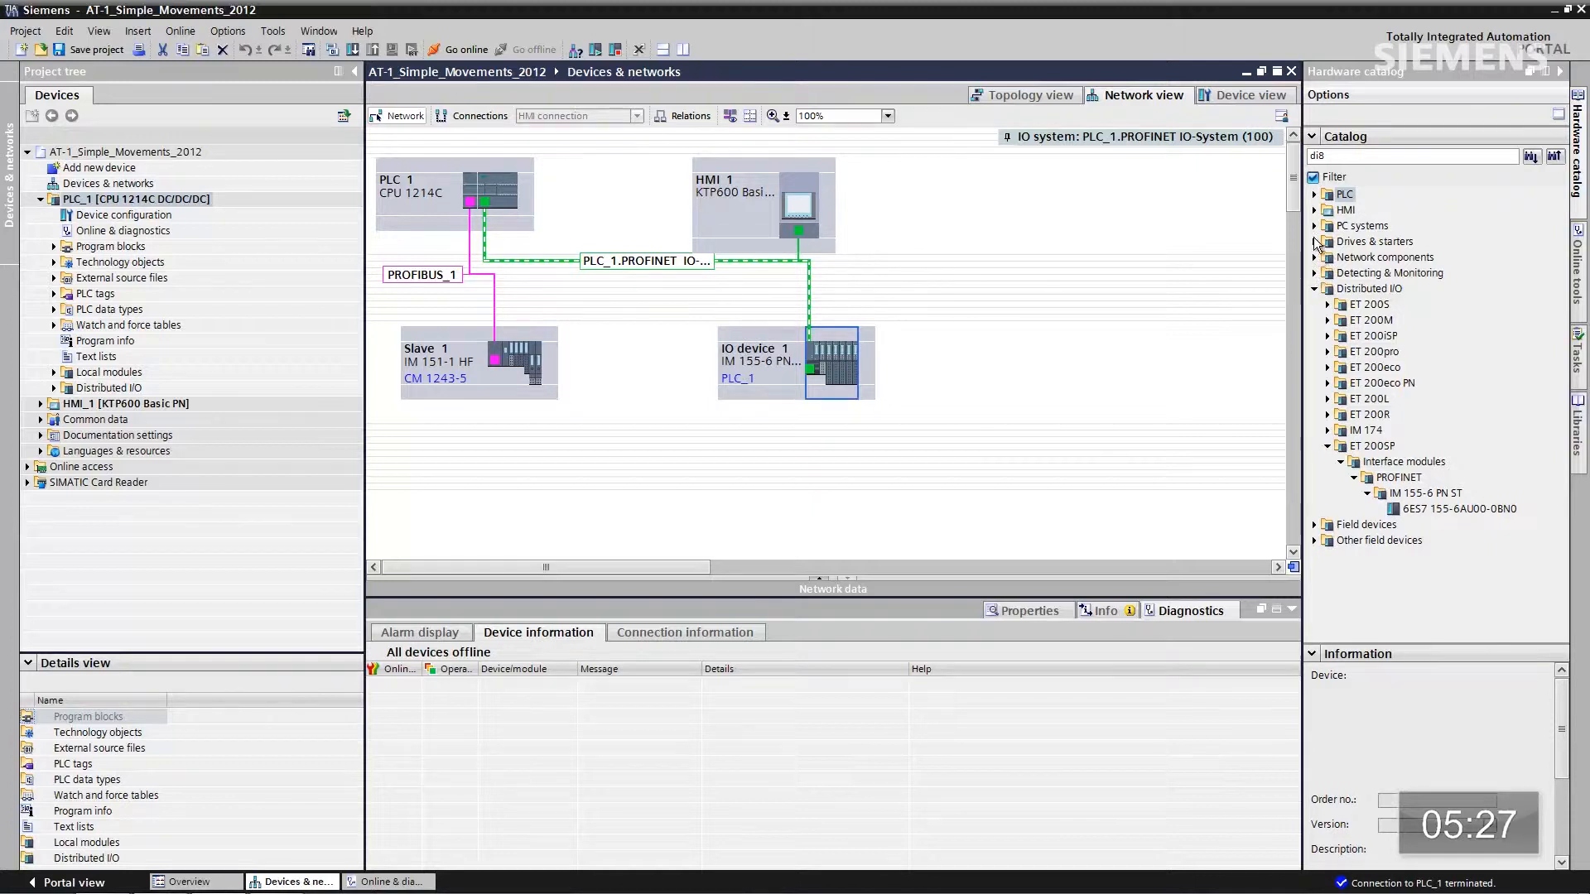
left_click(1316, 211)
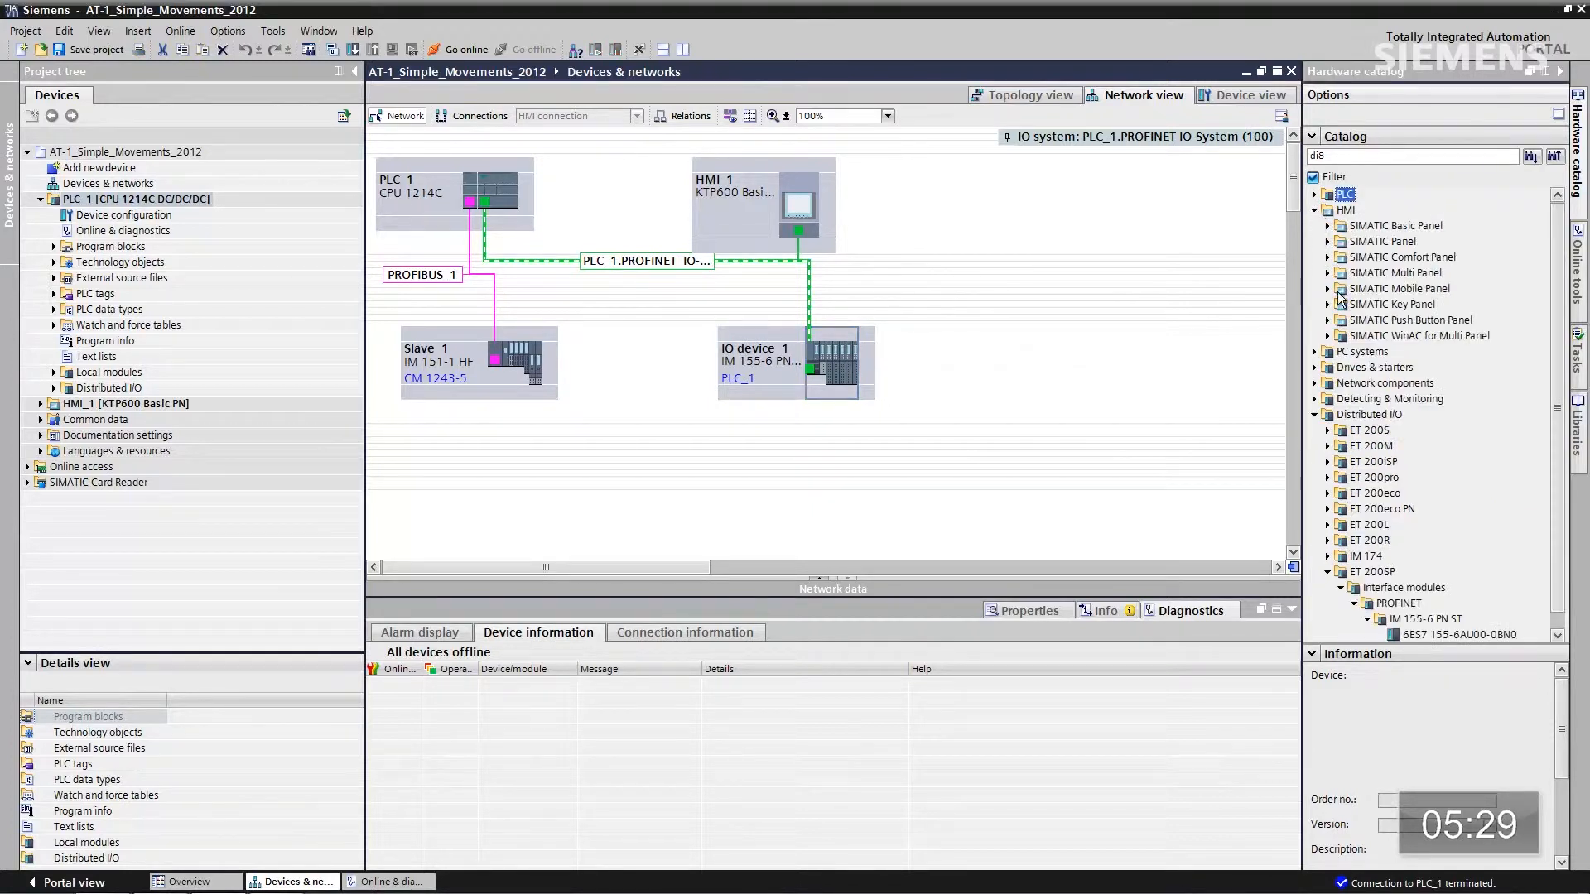
left_click(1329, 305)
left_click(1341, 336)
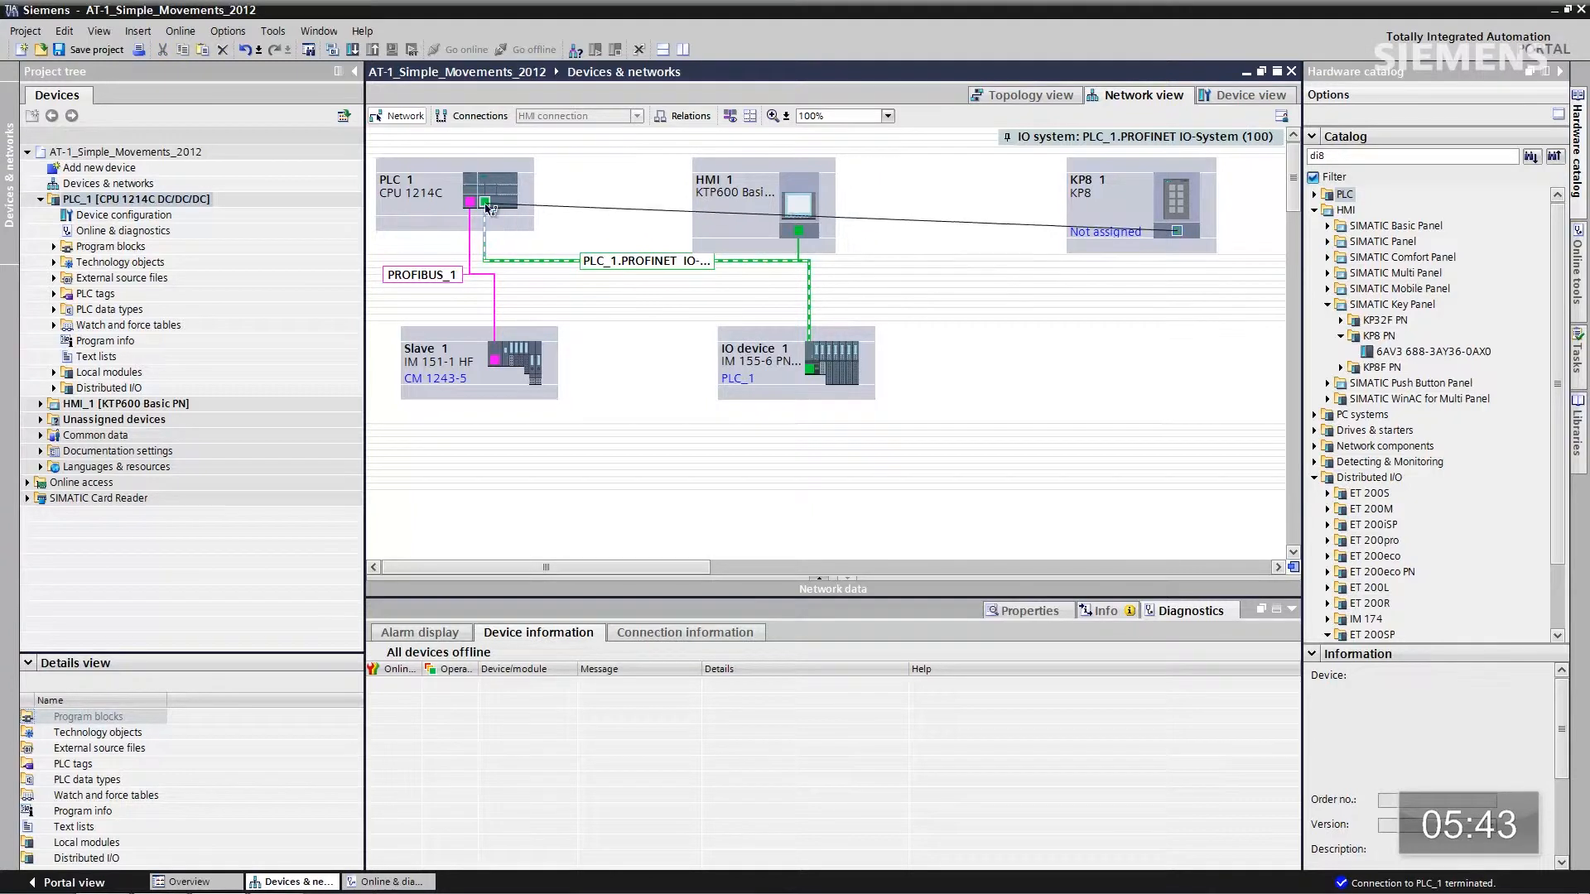
left_click_drag(488, 205, 487, 207)
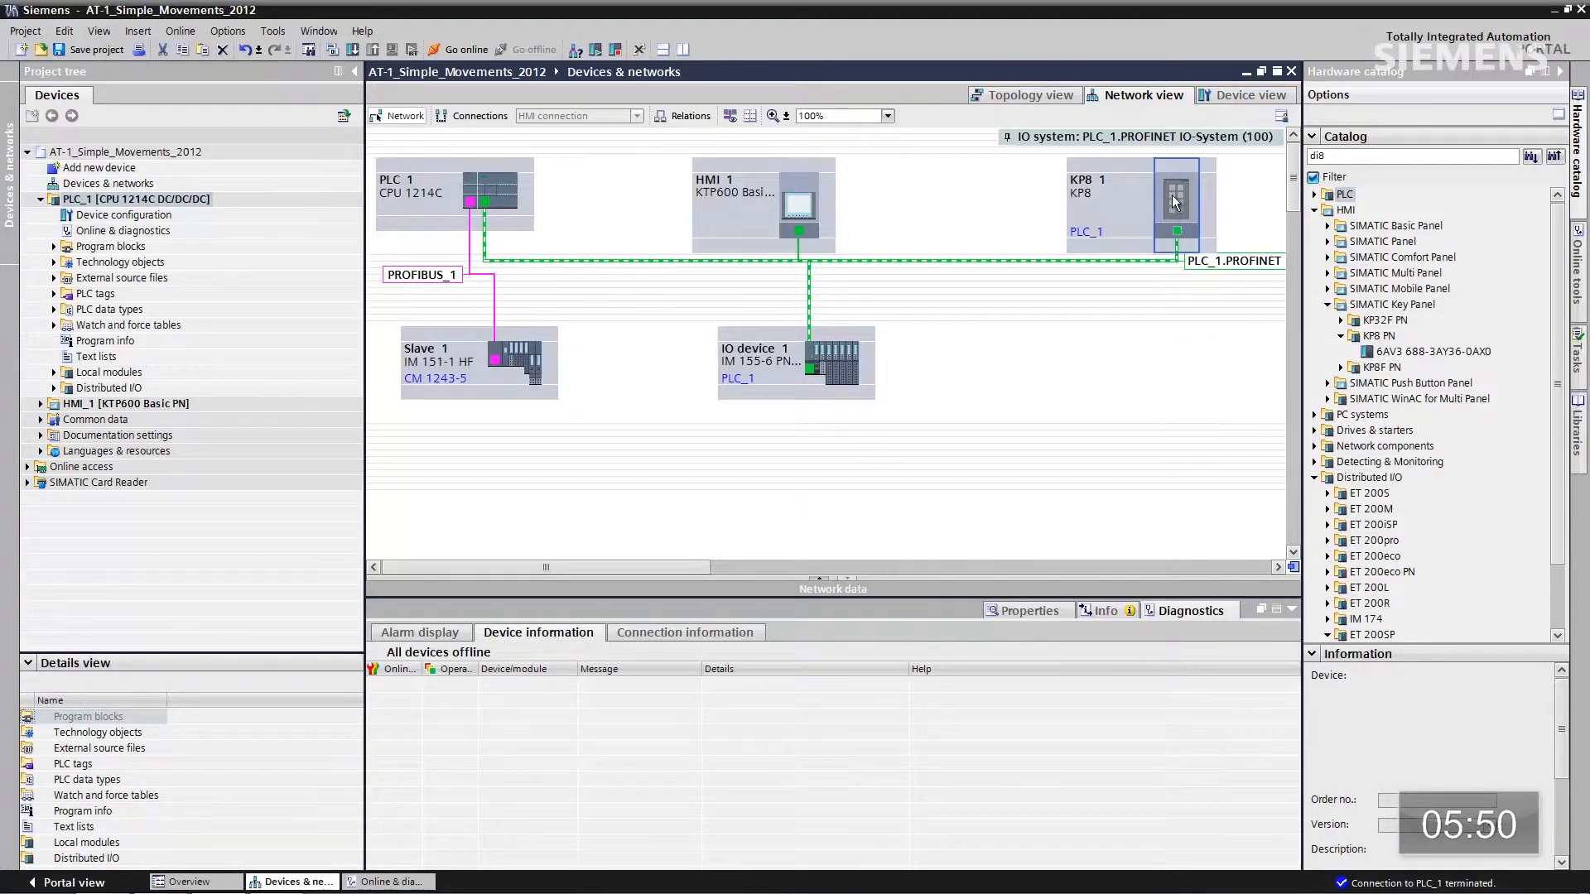
Step: Assign the PROFINET device name kp8_1 to the accessible KP8 PN device
right_click(1174, 201)
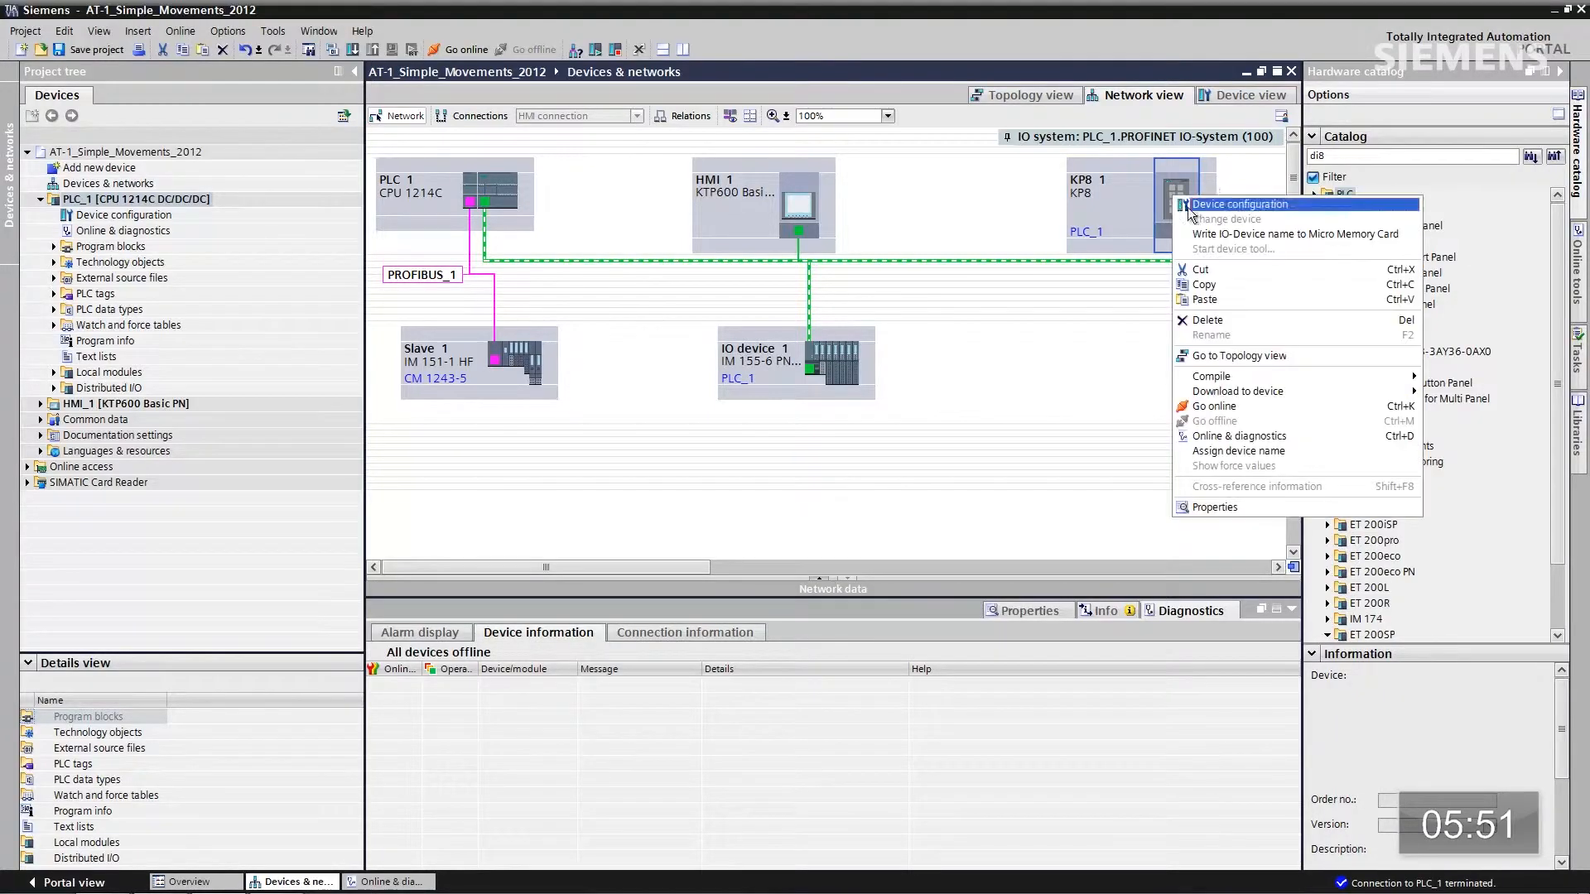
left_click(1229, 452)
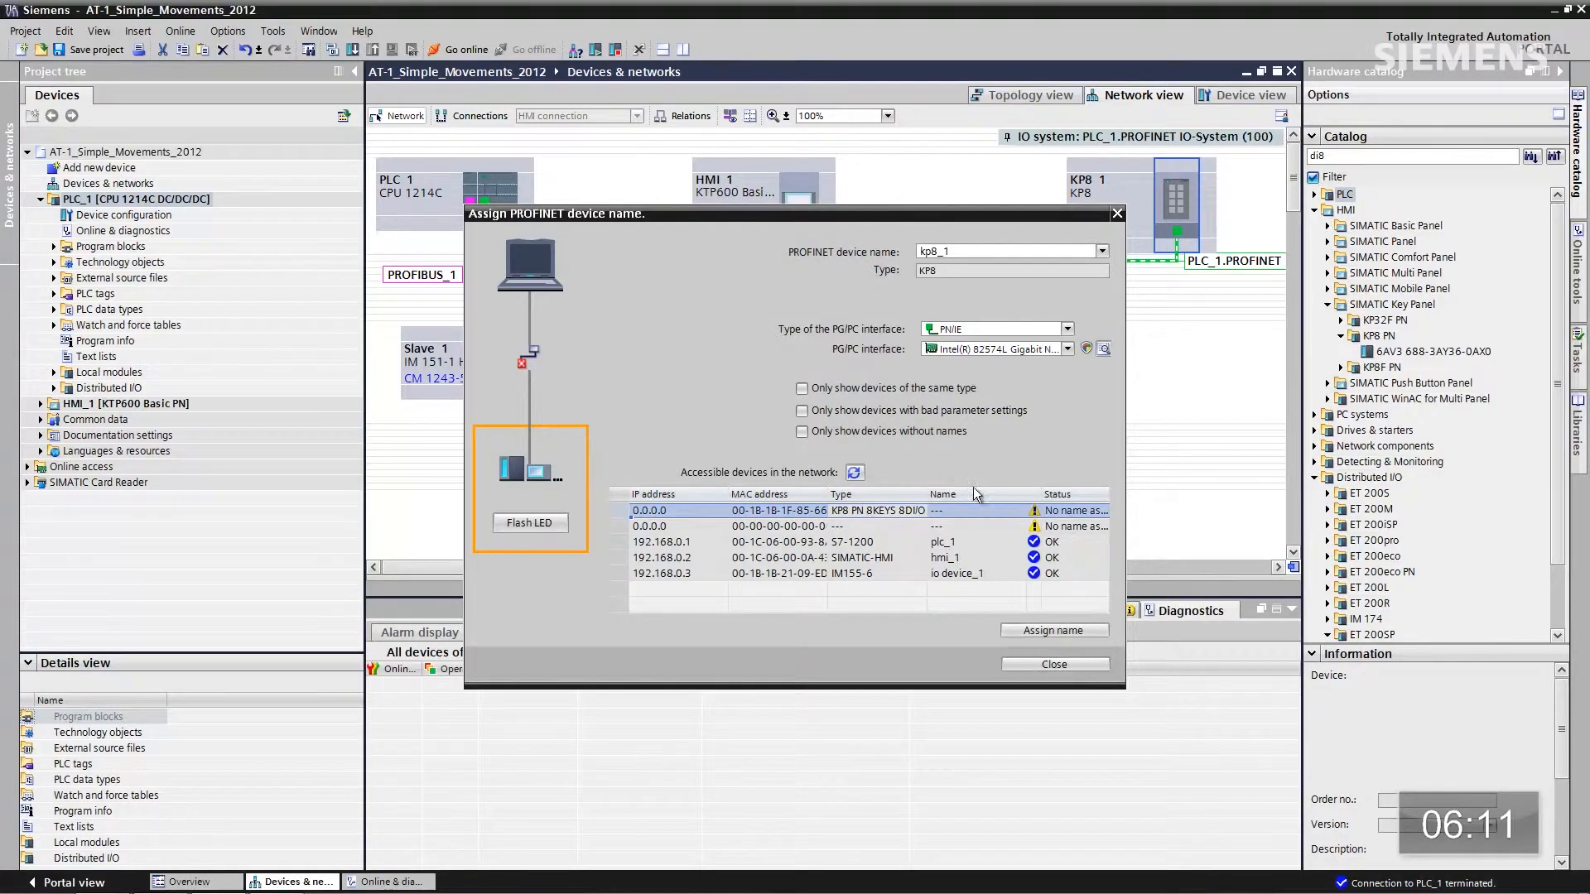
left_click(1056, 630)
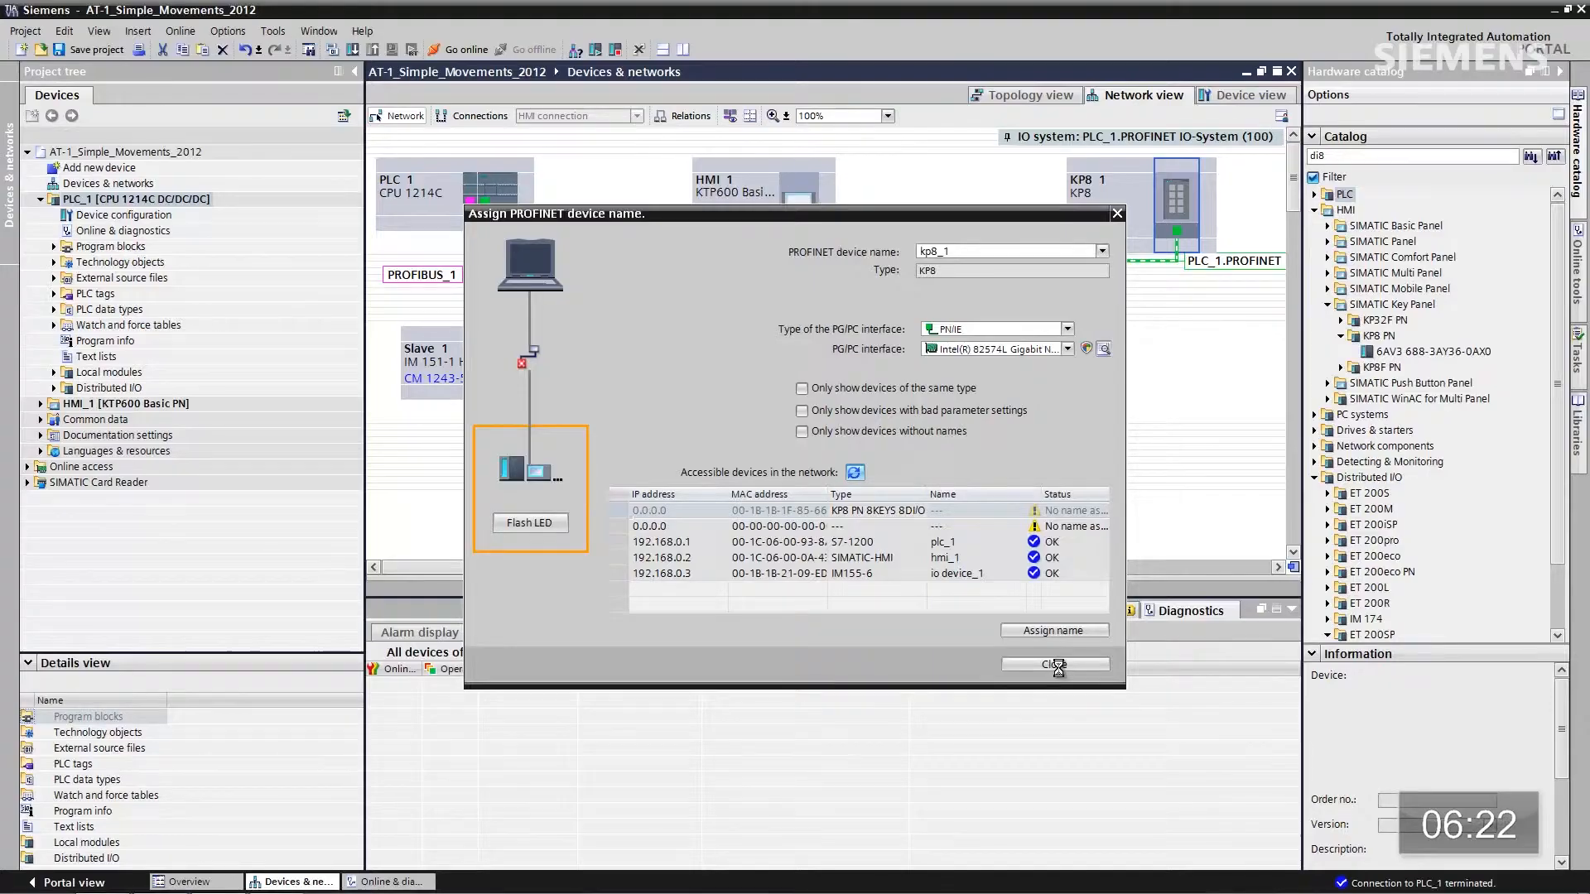
left_click(1058, 667)
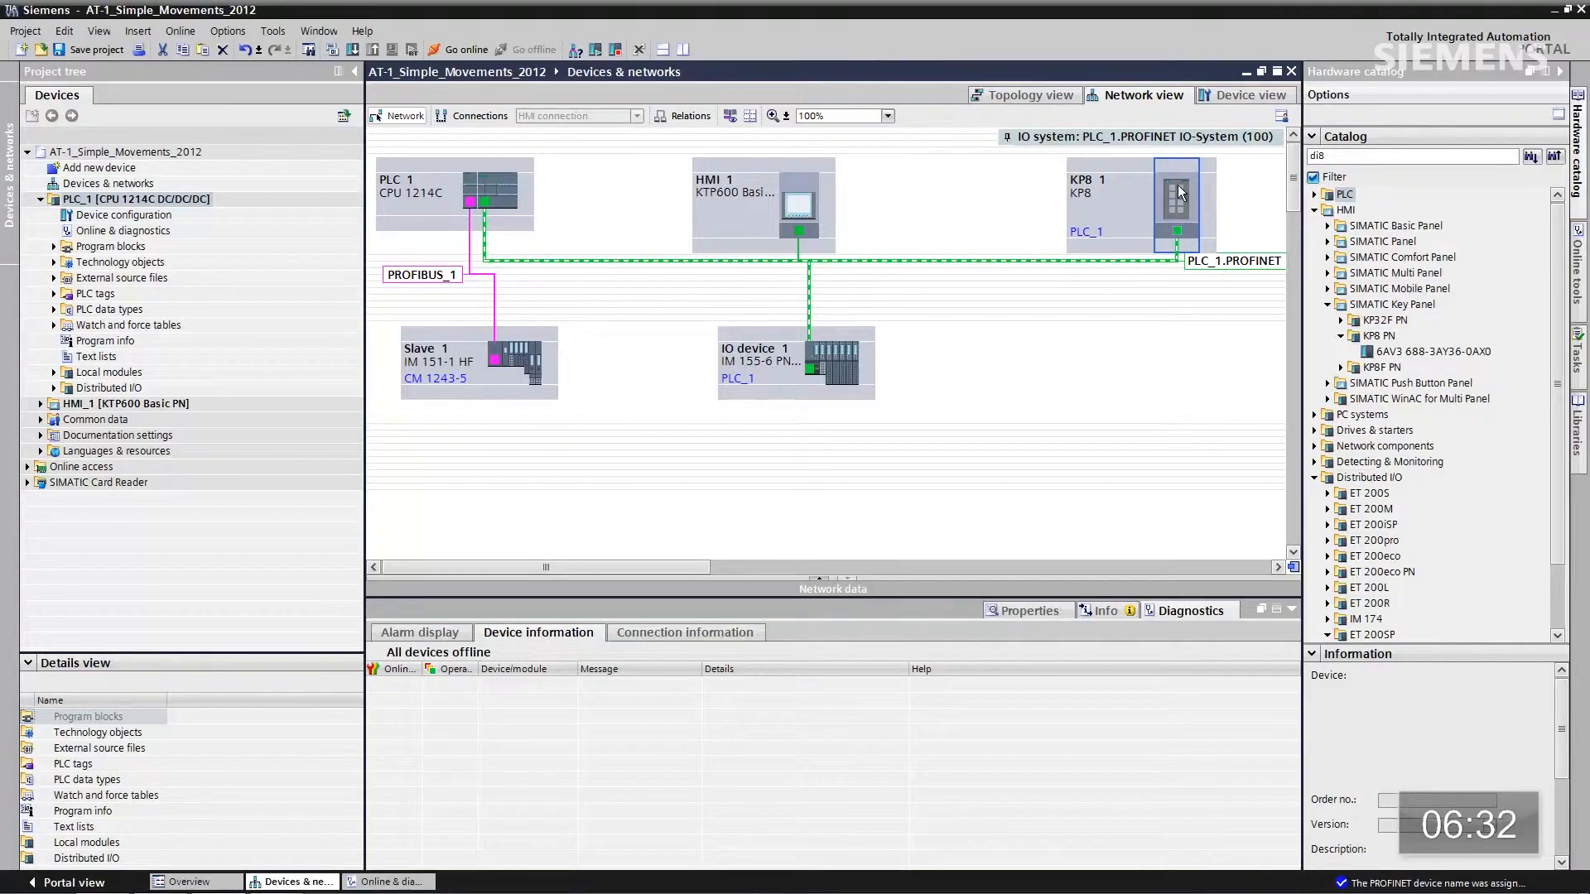
Step: Examine the I and Q addresses of the KP8 key panel in its device overview
double_click(1180, 192)
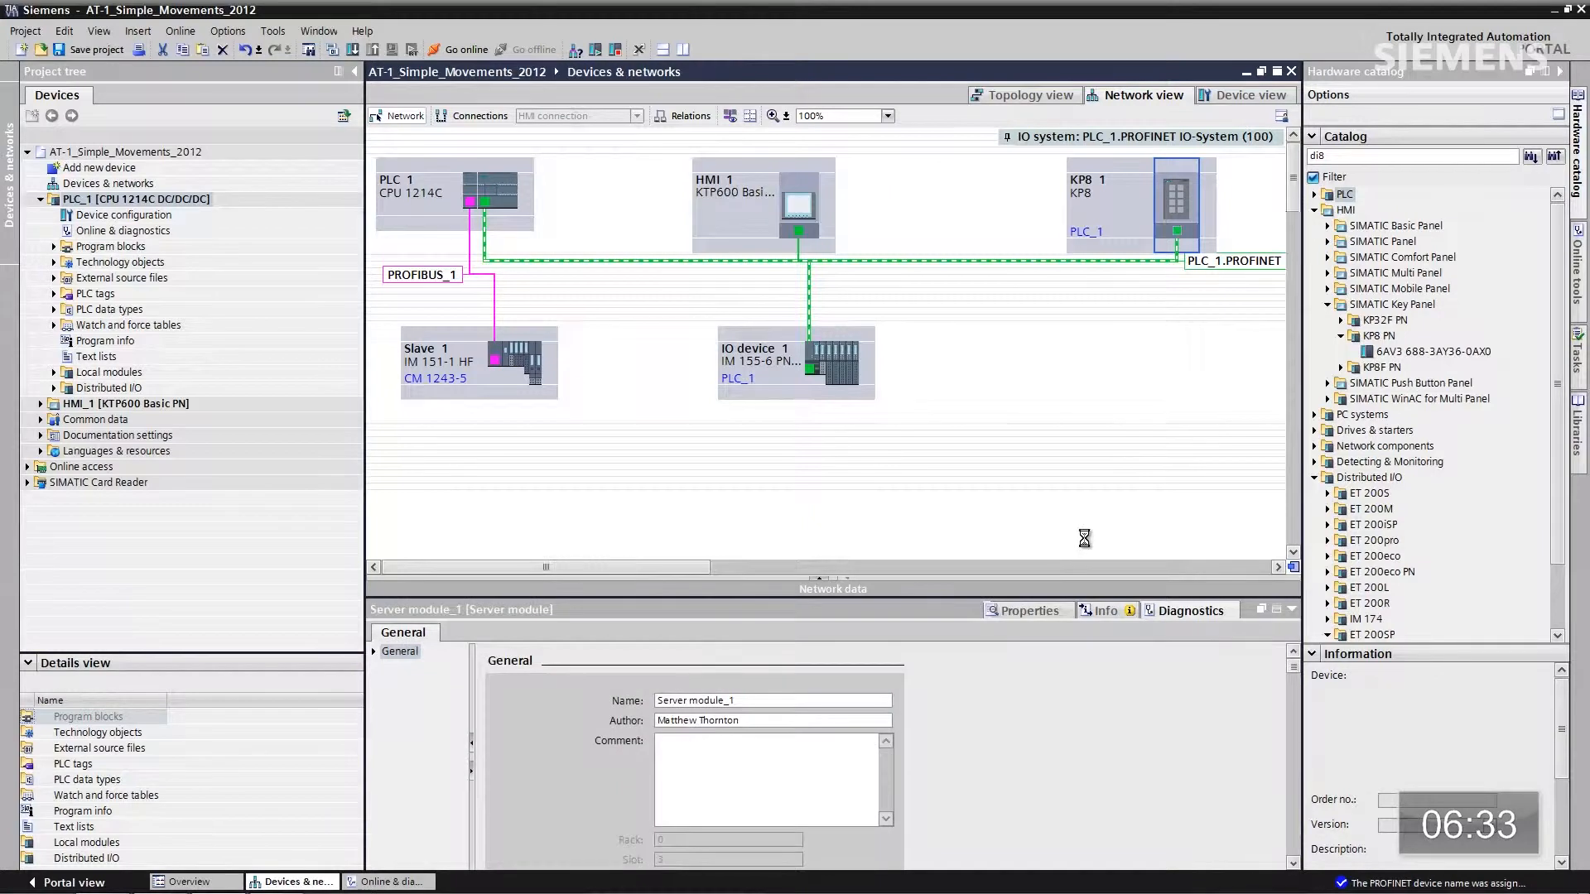
left_click(818, 577)
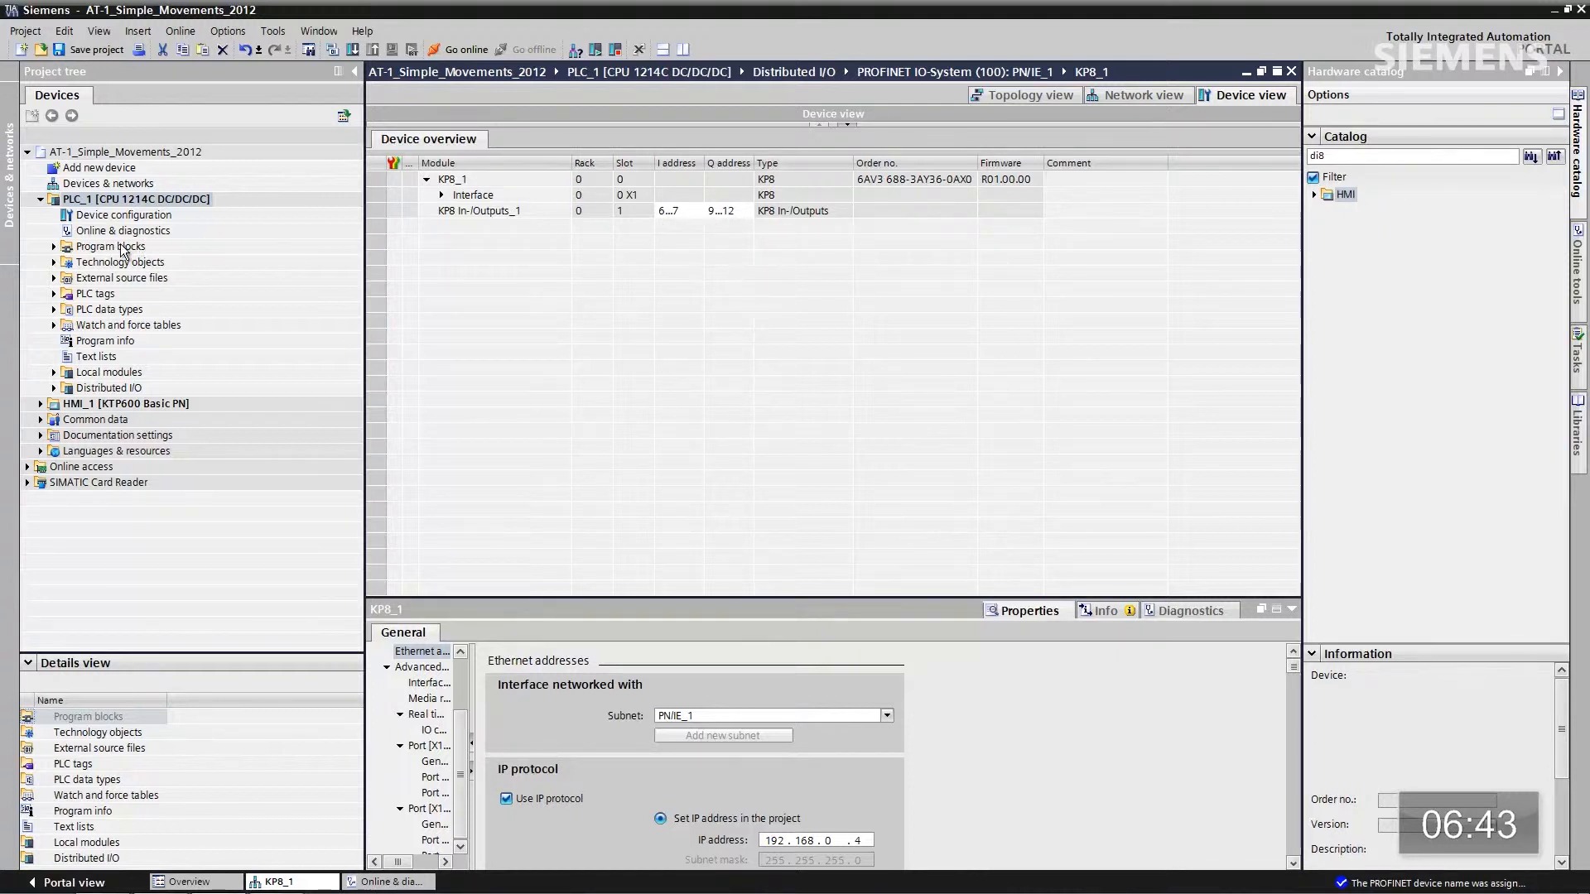
Step: Rewire the Start tag in Network 1 of Main [OB1] to address %I6.7
left_click(54, 248)
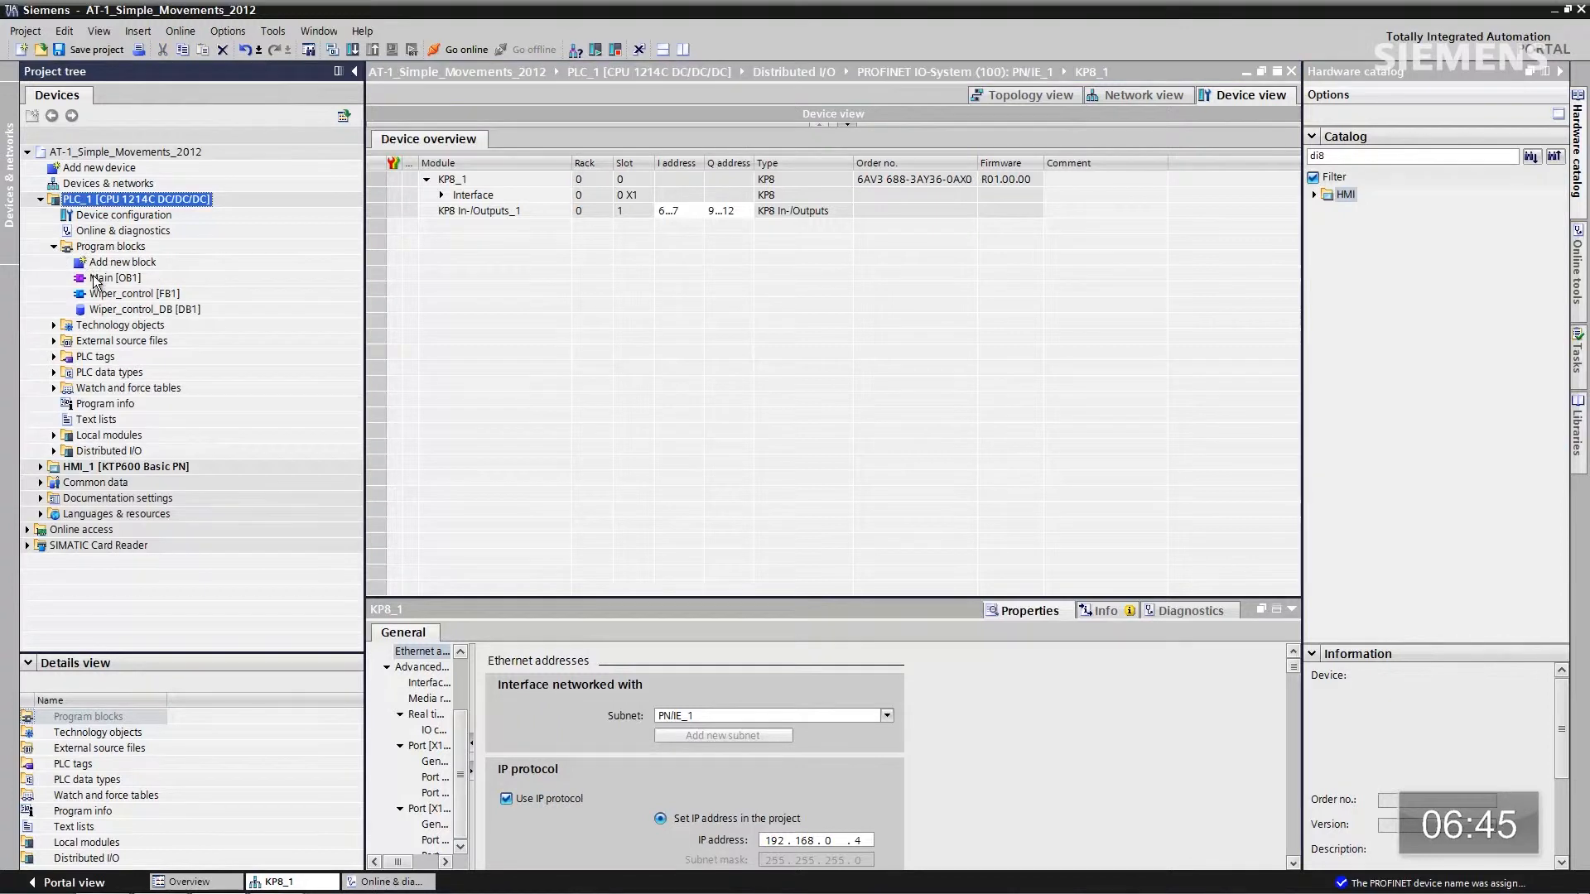
double_click(94, 278)
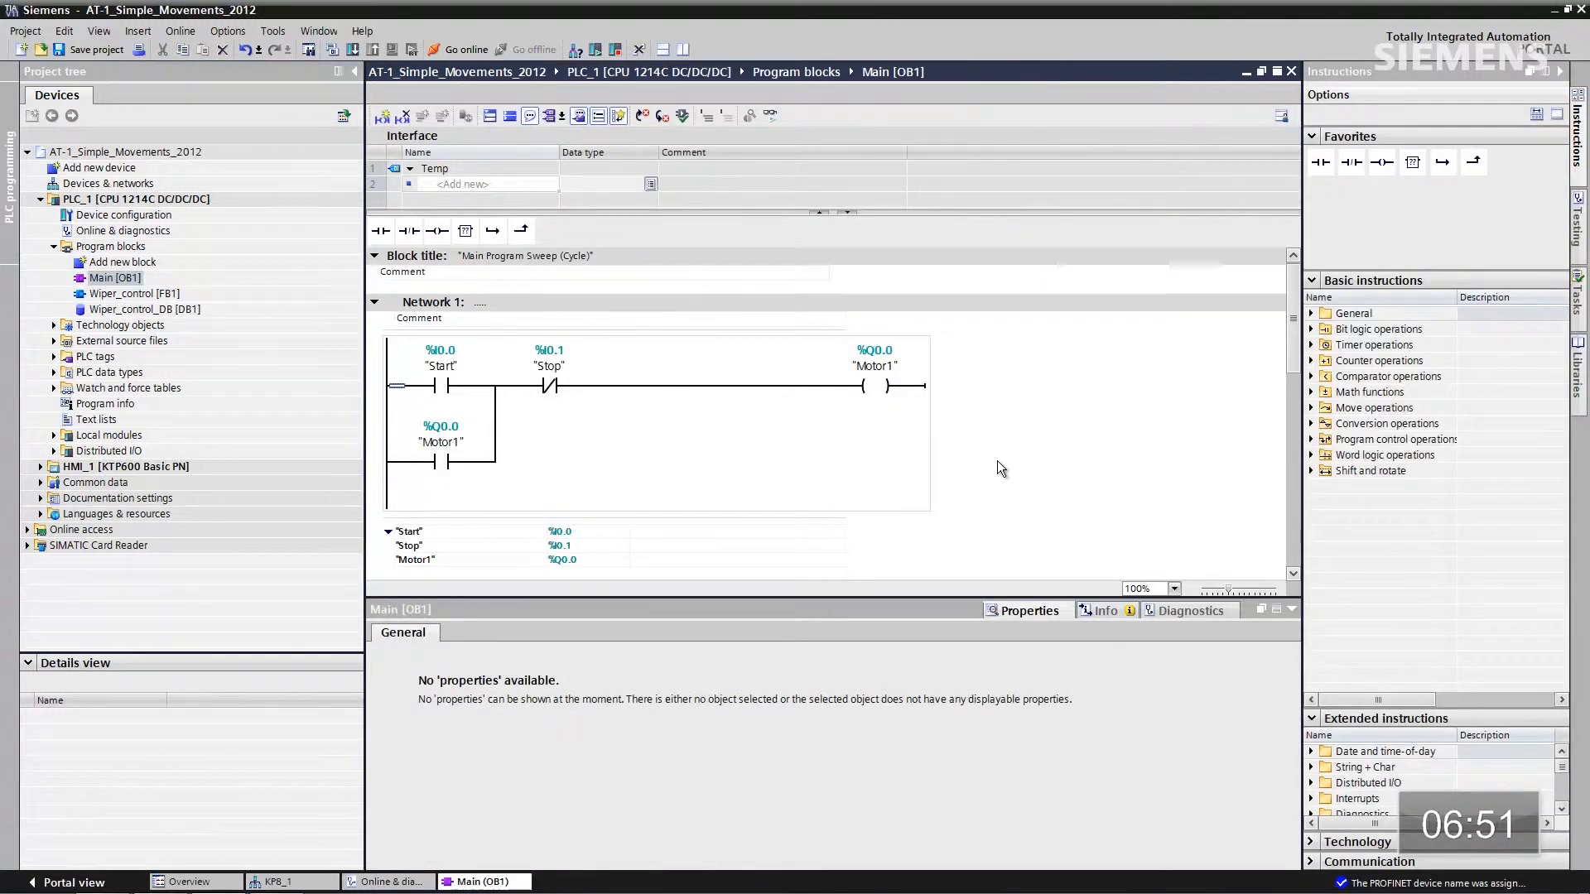
right_click(441, 367)
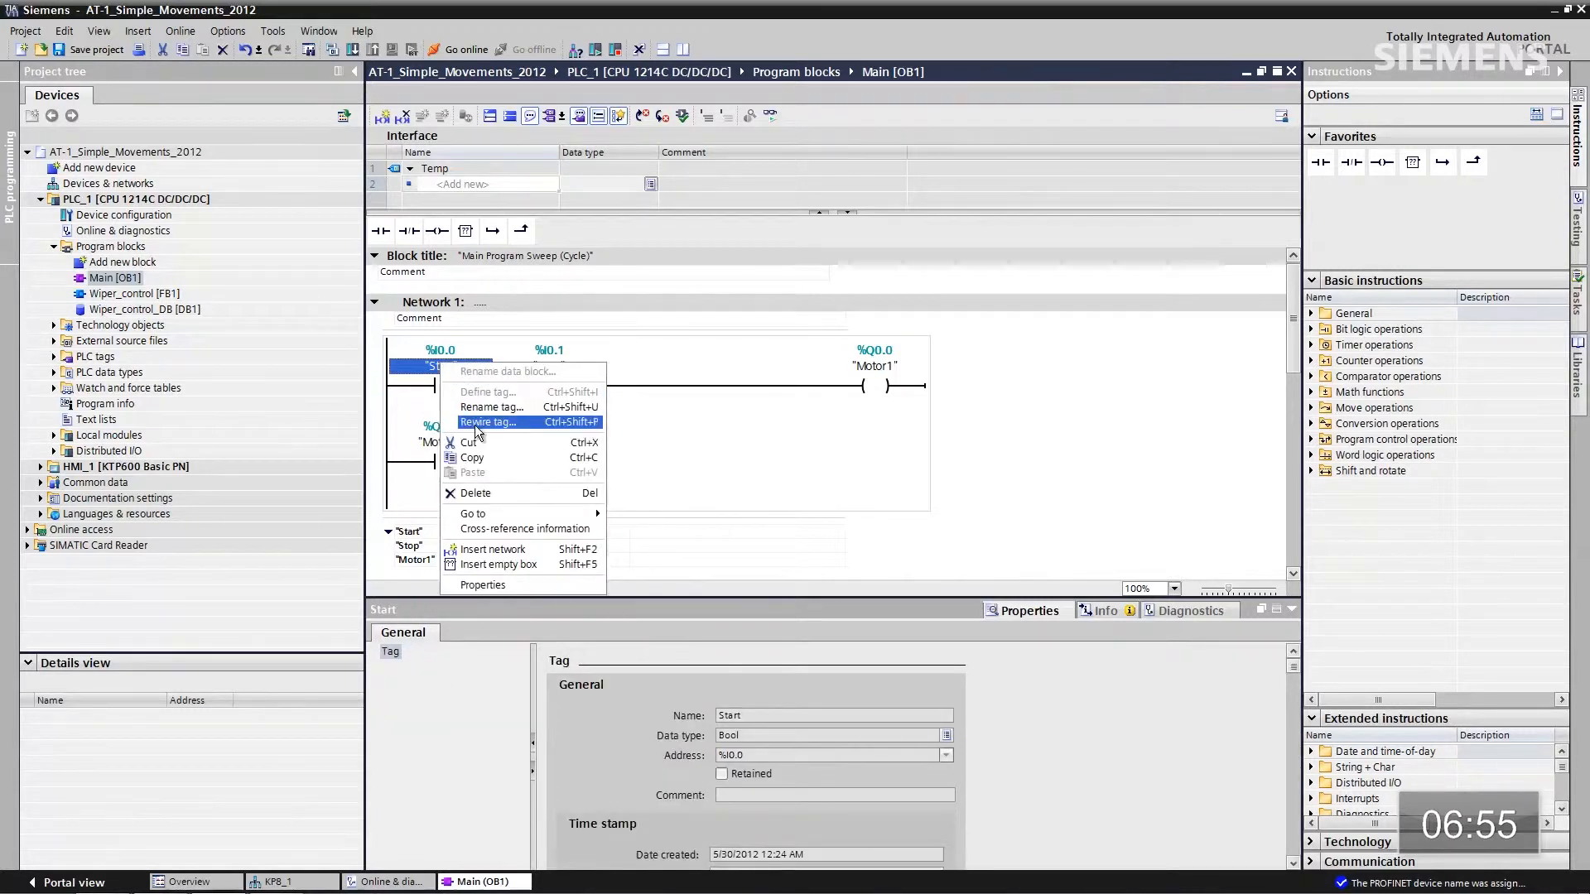
left_click(477, 423)
left_click(624, 417)
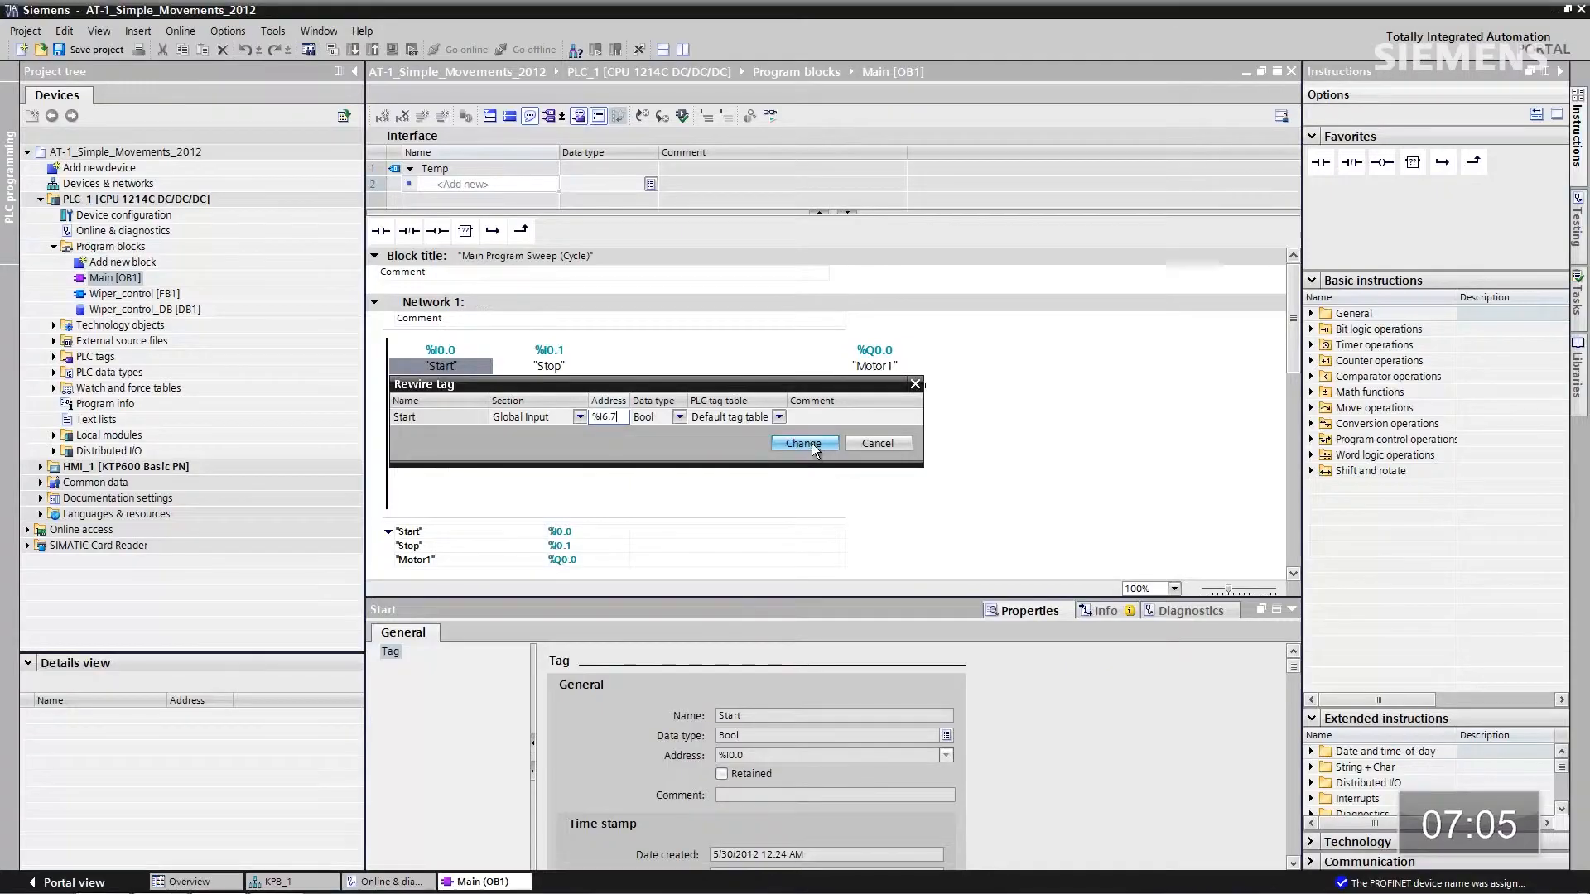
left_click(811, 444)
Step: Rewire the Stop tag in Network 1 to address %I6.3
right_click(553, 364)
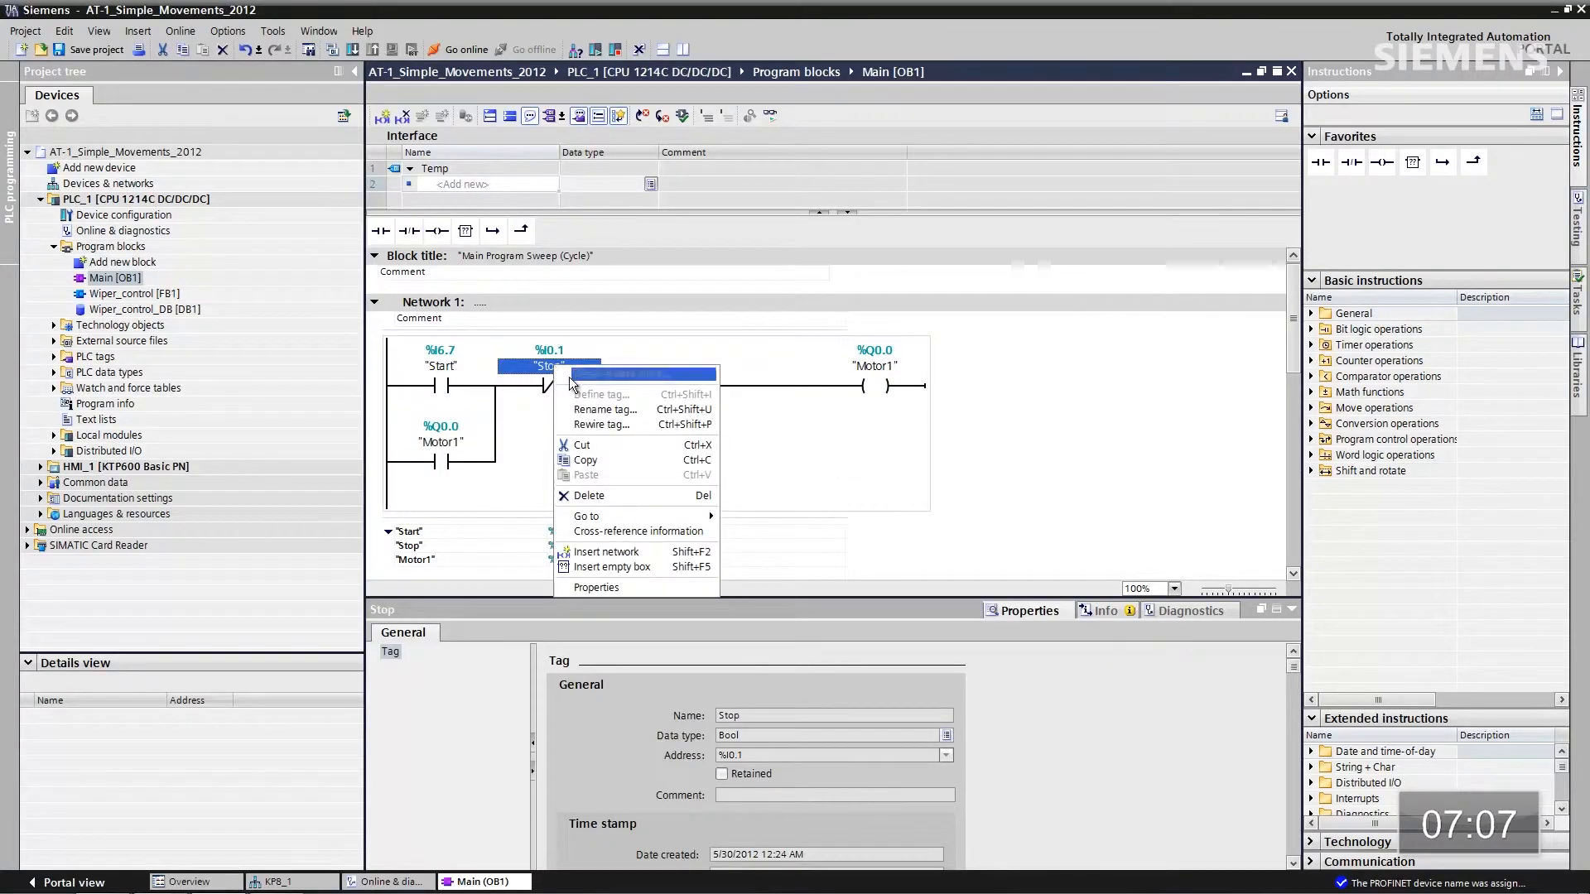
left_click(588, 422)
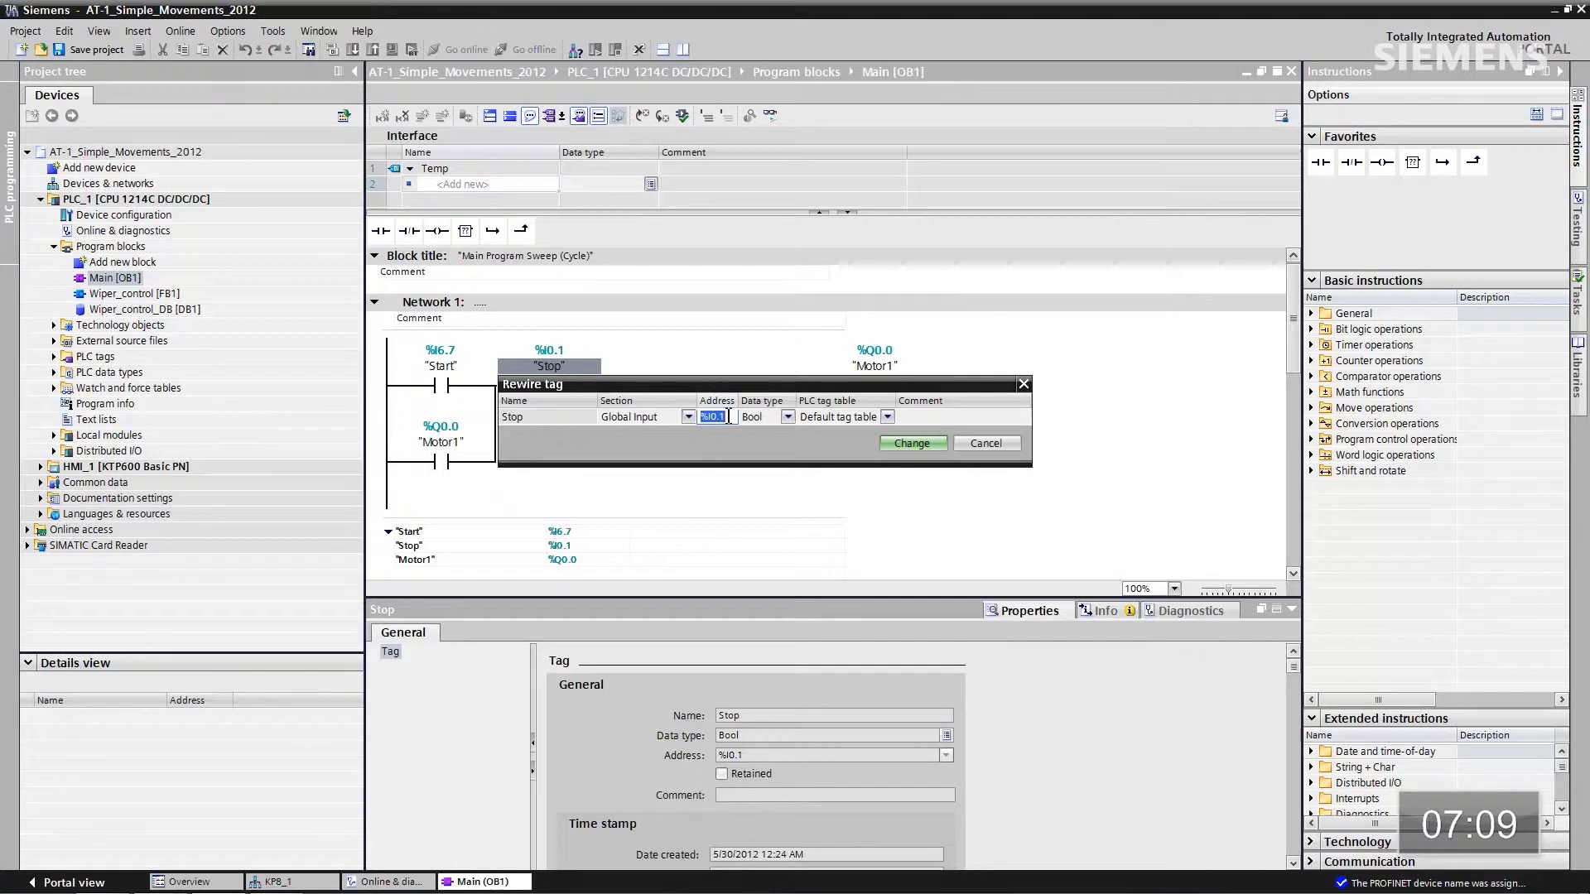
key("BackSpace")
key("BackSpace")
key("BackSpace")
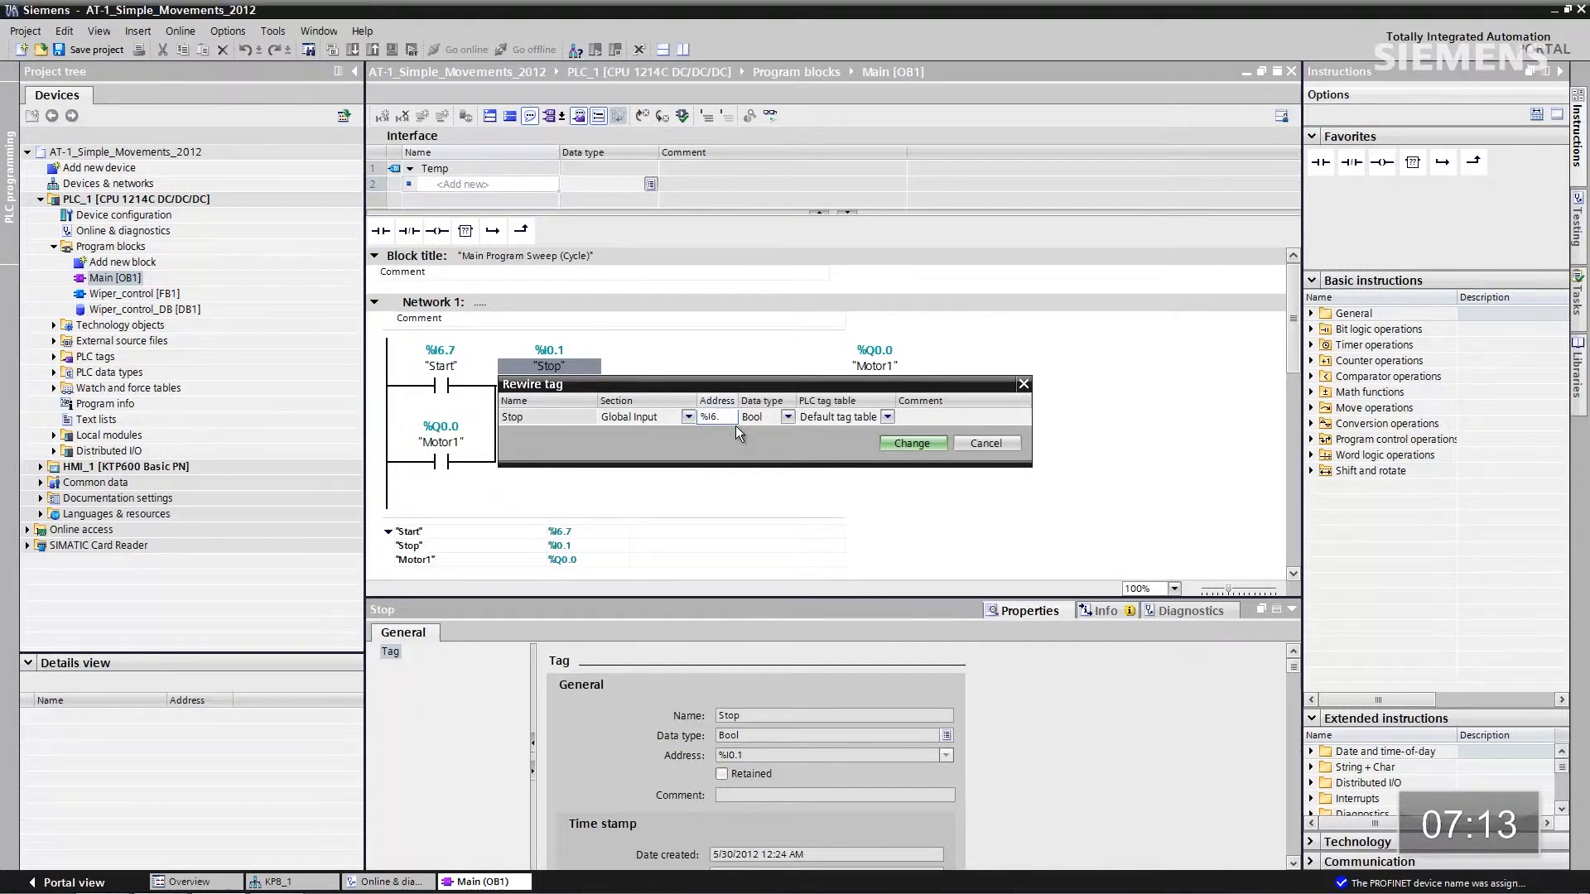
type("6.3")
left_click(910, 443)
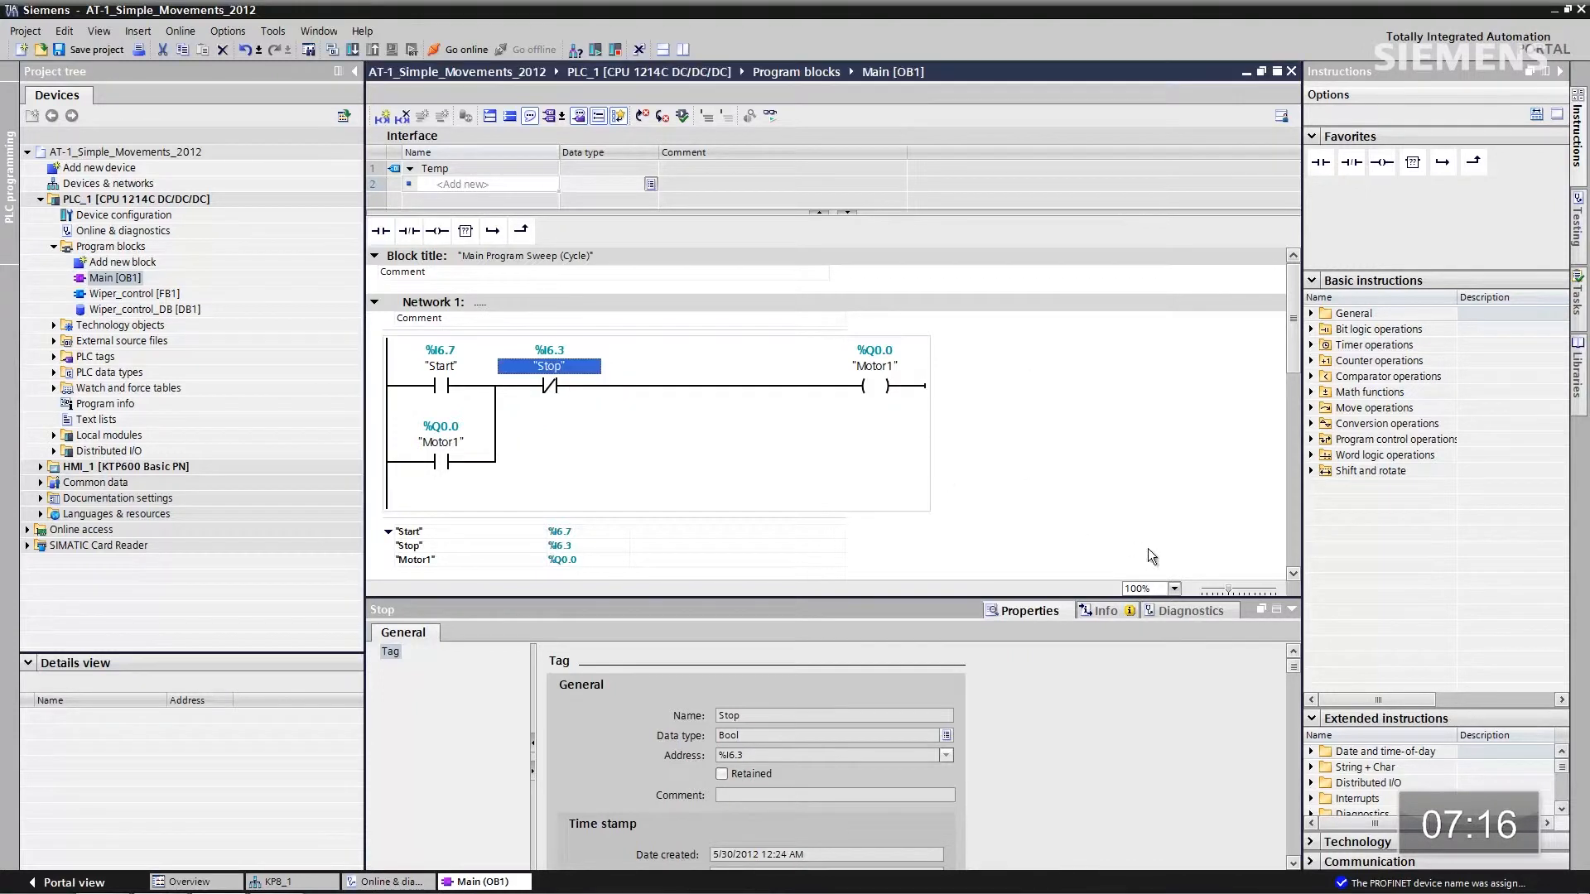
Step: Insert two empty networks after Network 1 in the Main block
left_click(1294, 610)
left_click(450, 305)
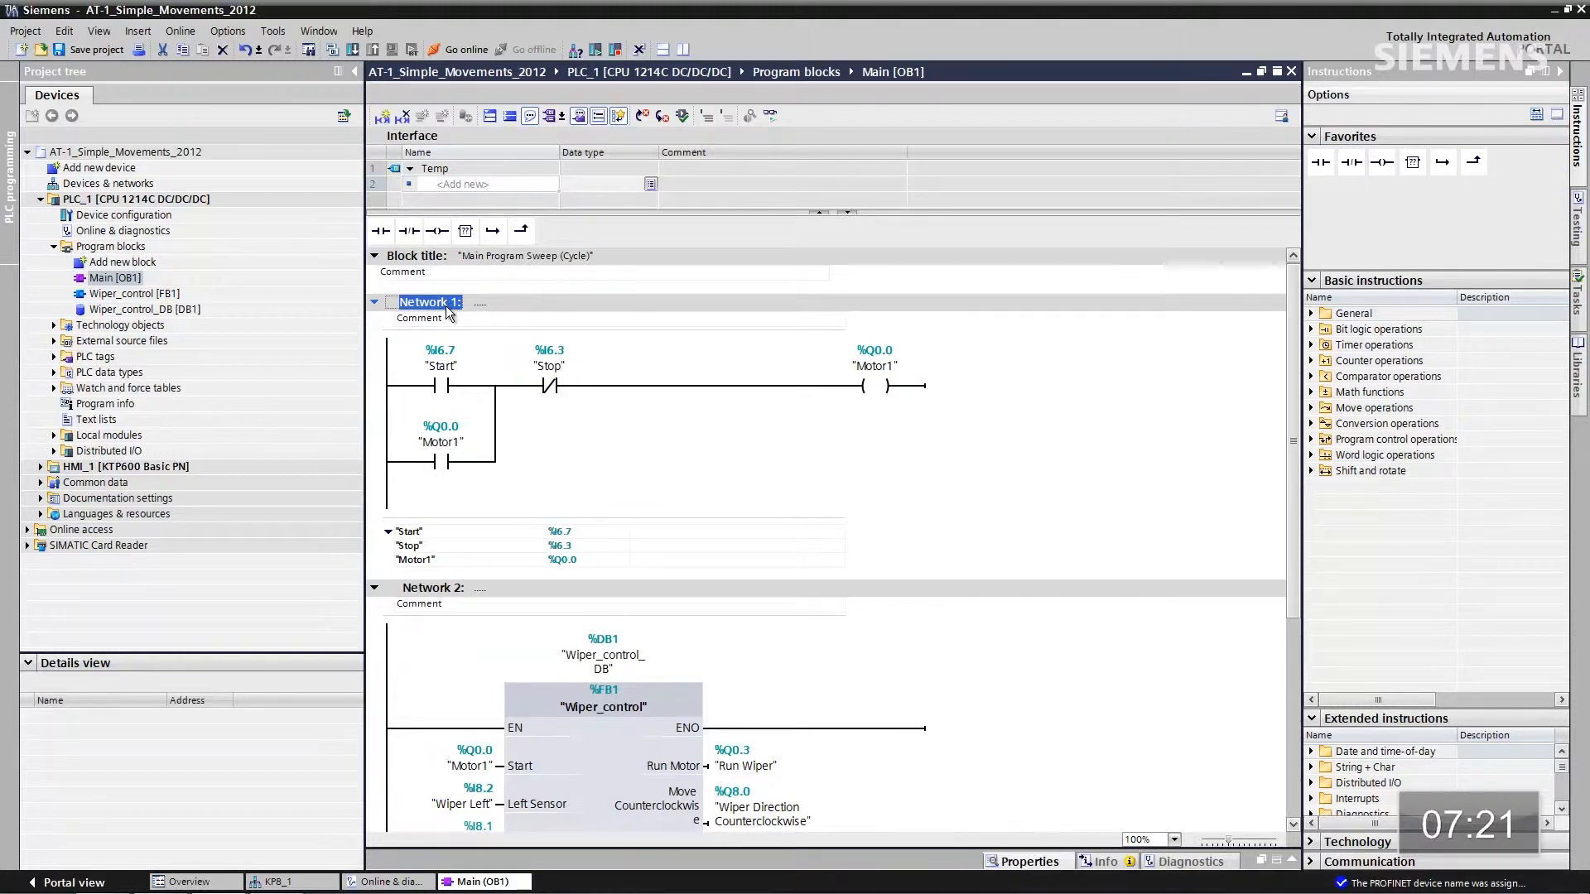
left_click(384, 120)
left_click(384, 120)
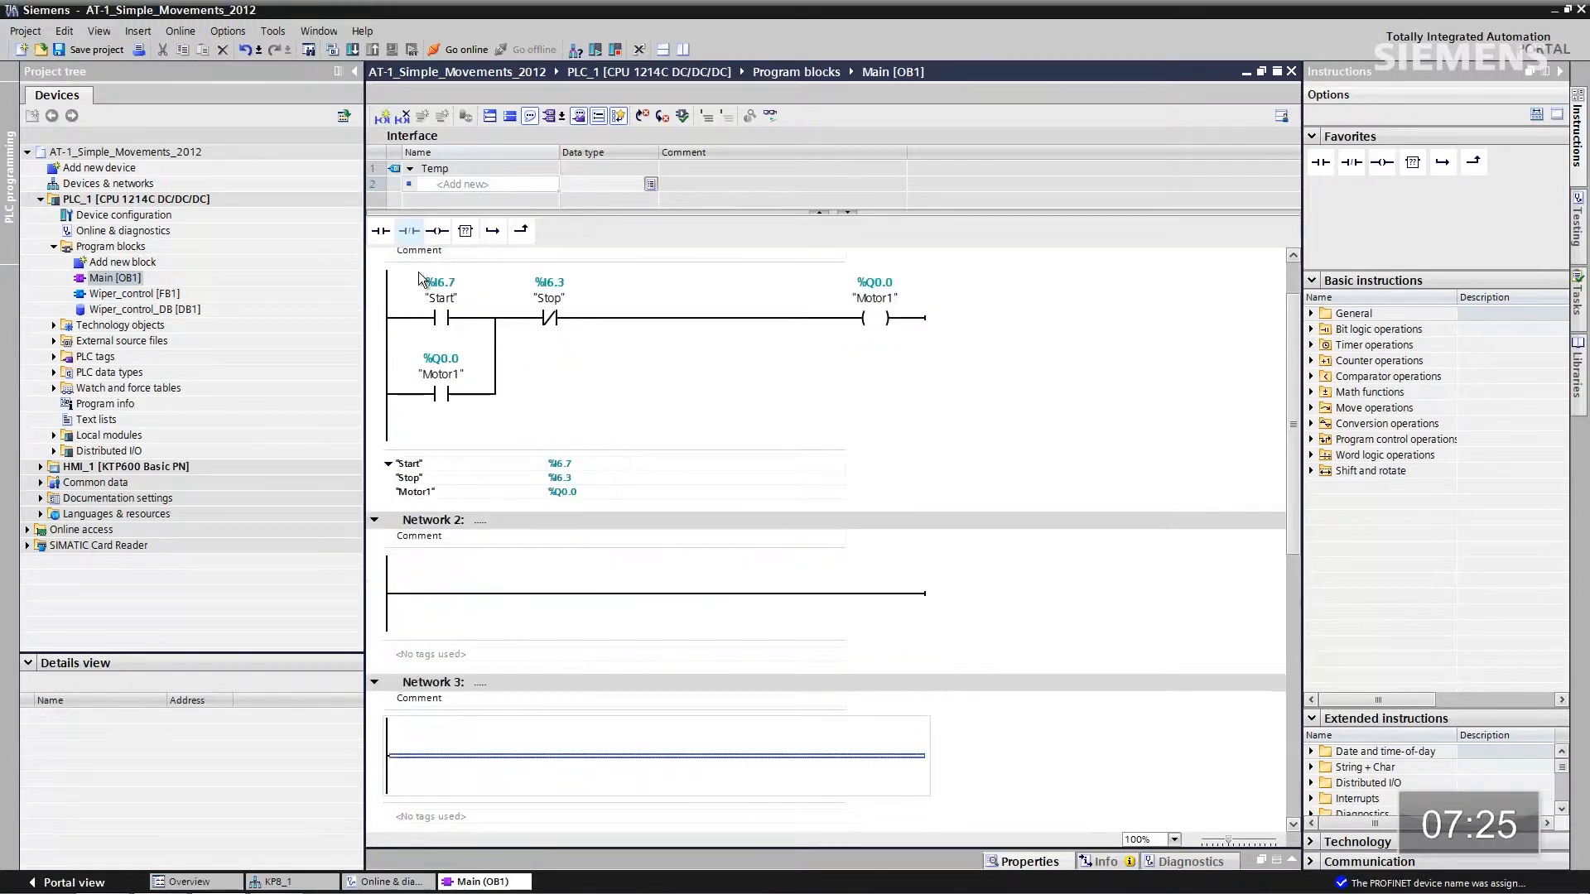
Step: Place a normally closed contact and a coil in Network 2, and assign the Motor1 tag to the contact
left_click_drag(412, 233, 461, 491)
left_click_drag(471, 594, 472, 593)
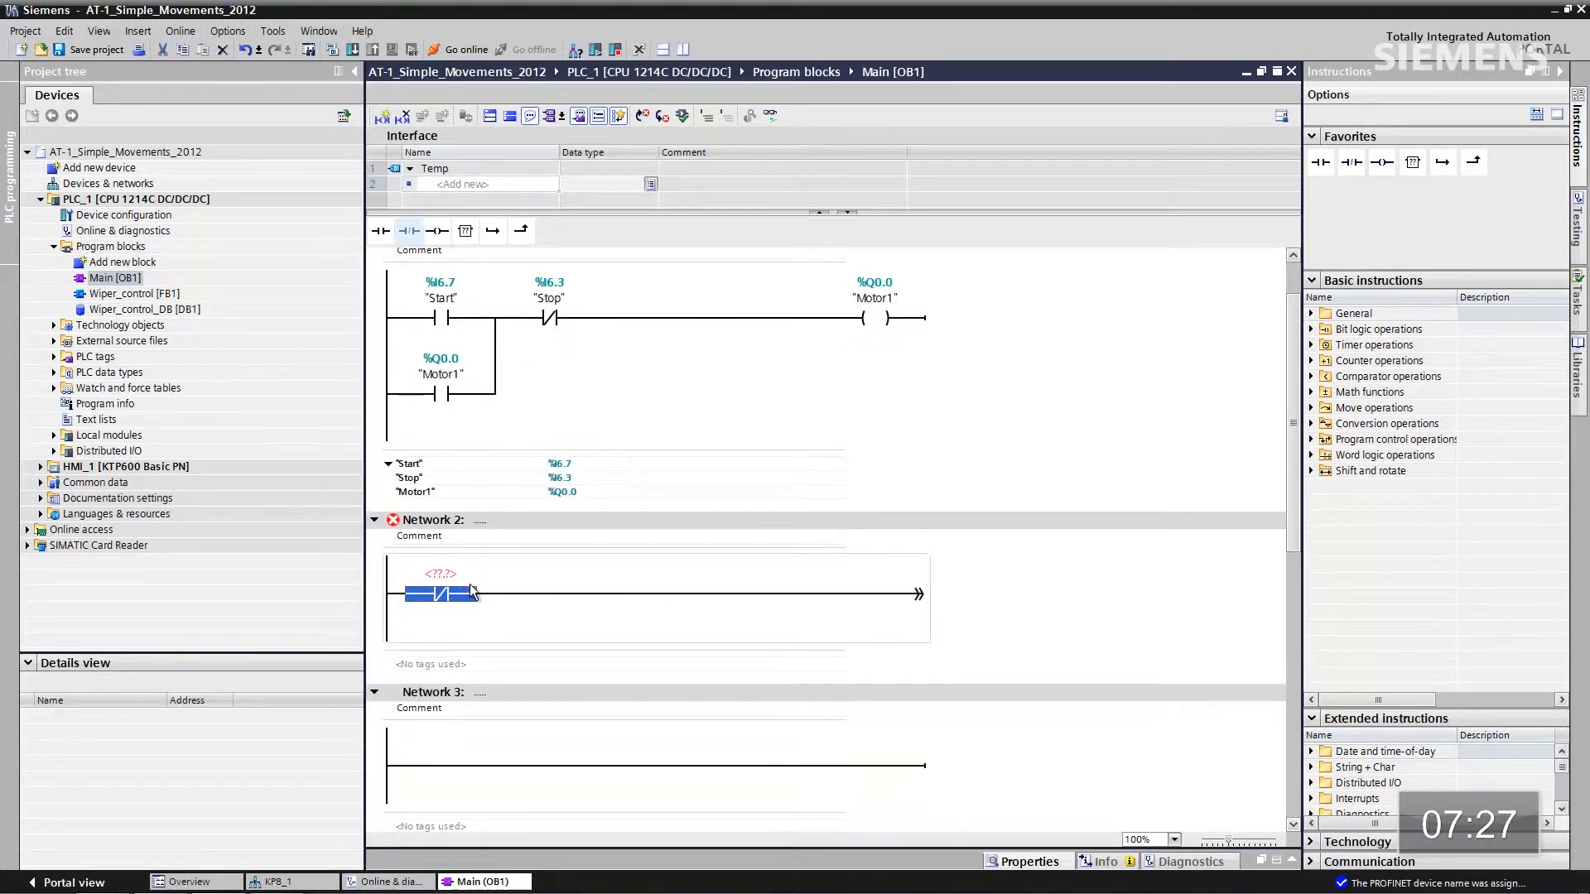
left_click_drag(441, 235, 669, 450)
left_click_drag(838, 594, 836, 593)
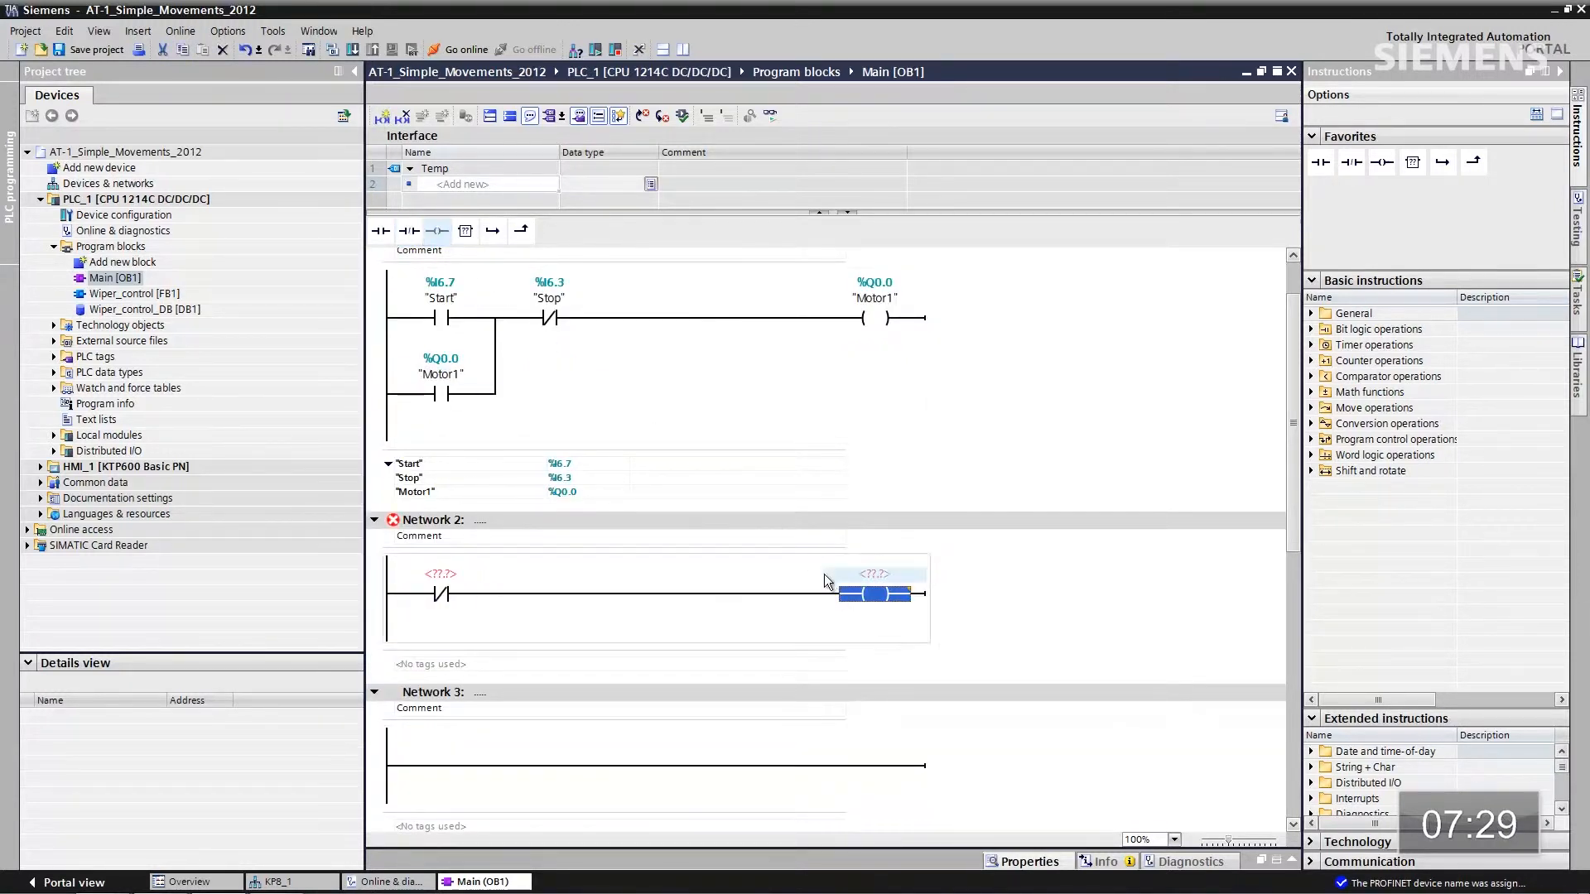
left_click(448, 375)
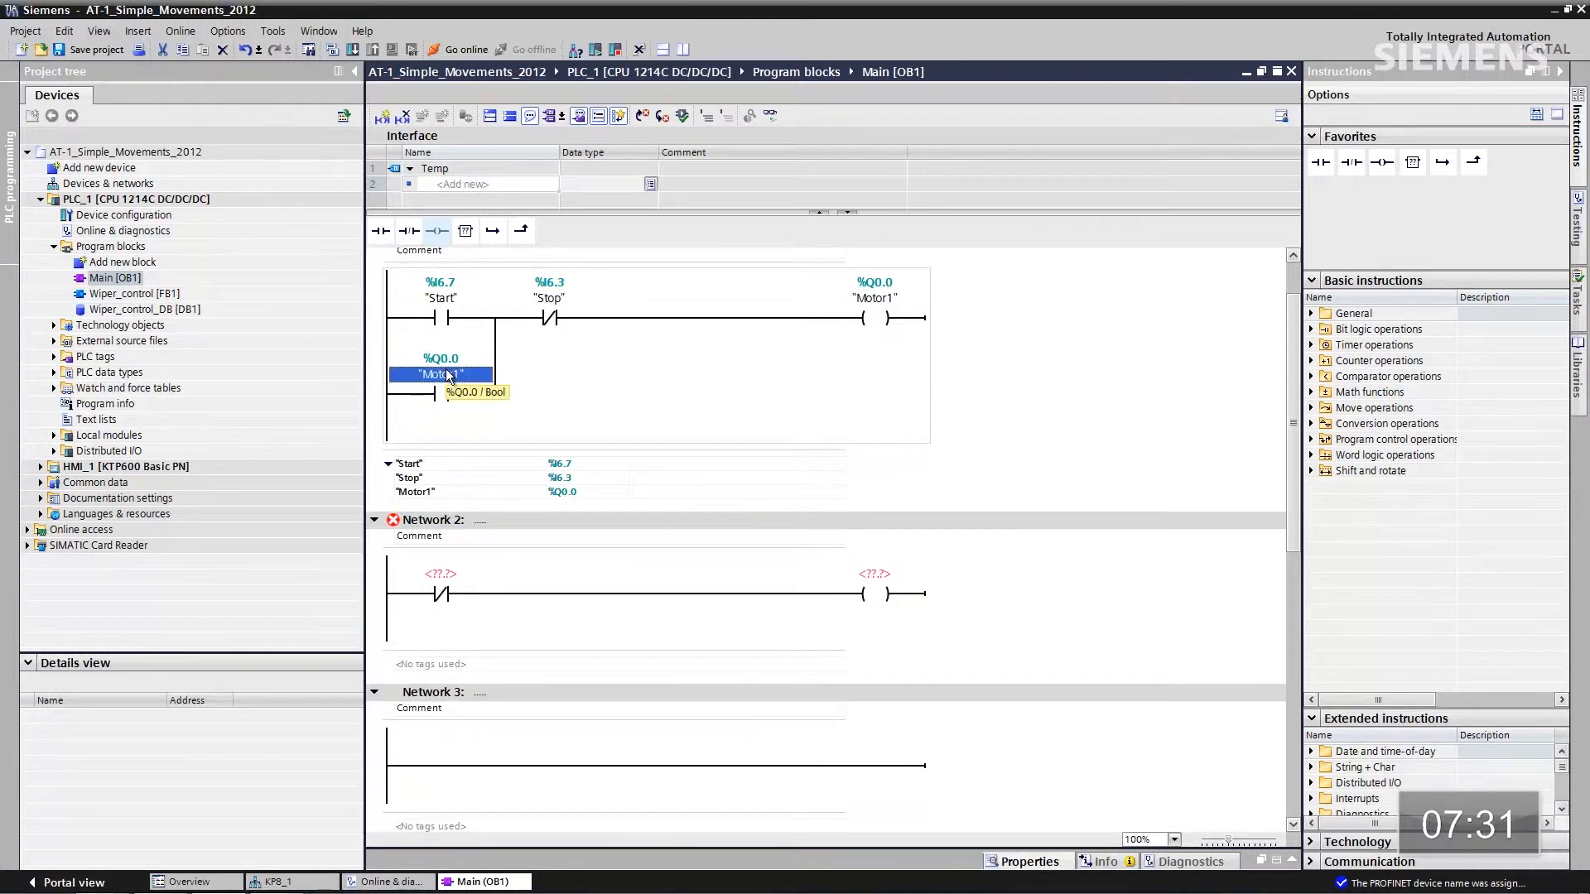
left_click_drag(444, 466, 447, 580)
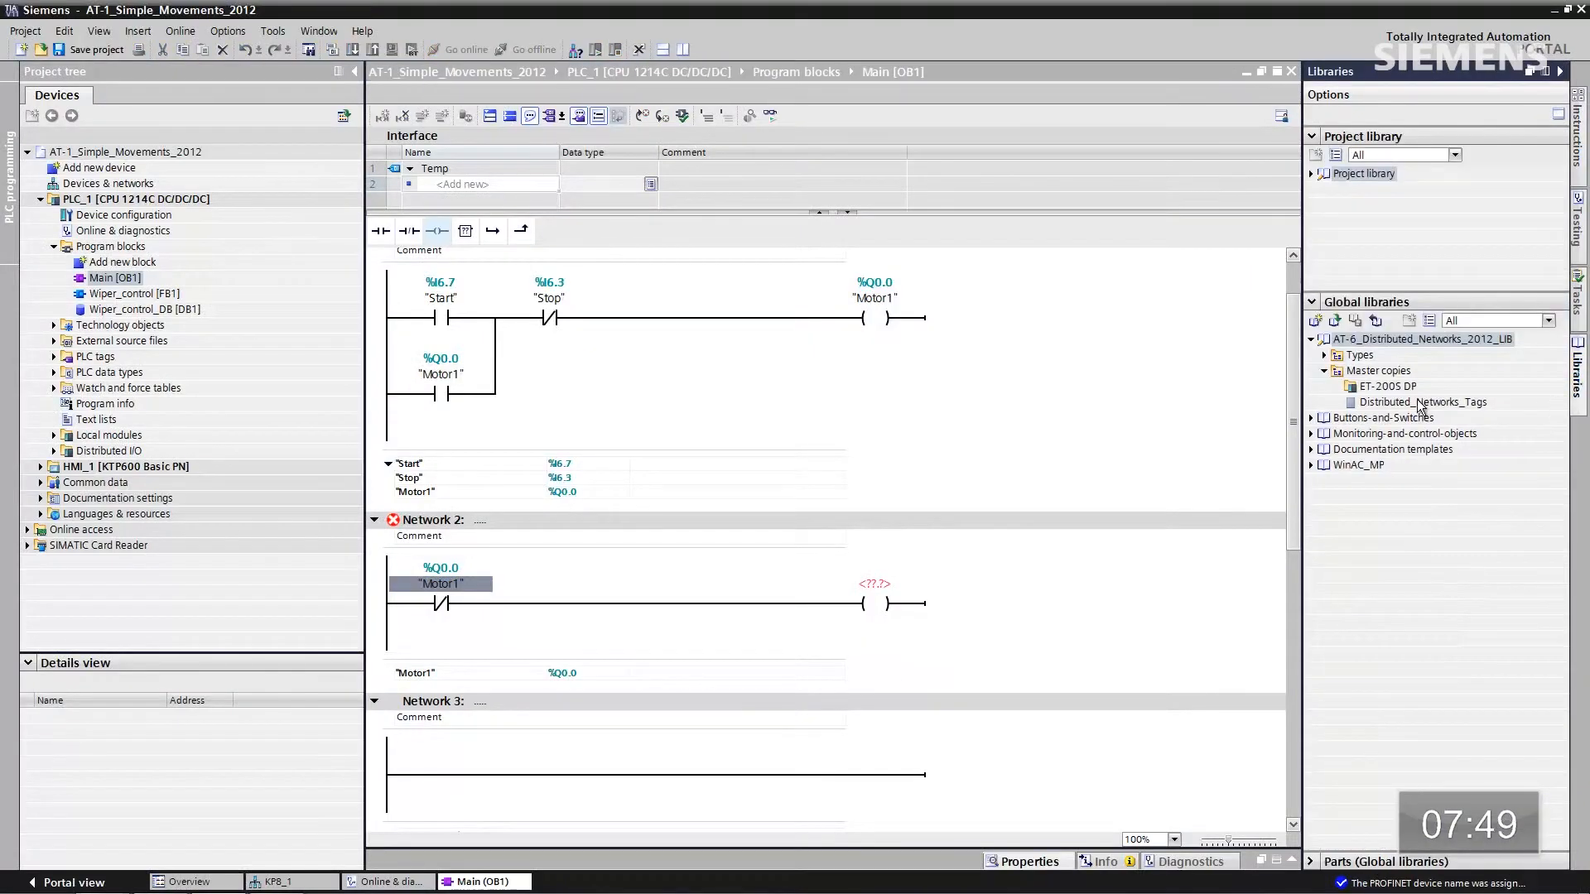
Step: Copy Distributed_Networks_Tags from the global library into PLC_1's PLC tags and assign kp8_start to the Network 2 coil
left_click_drag(1421, 405, 105, 361)
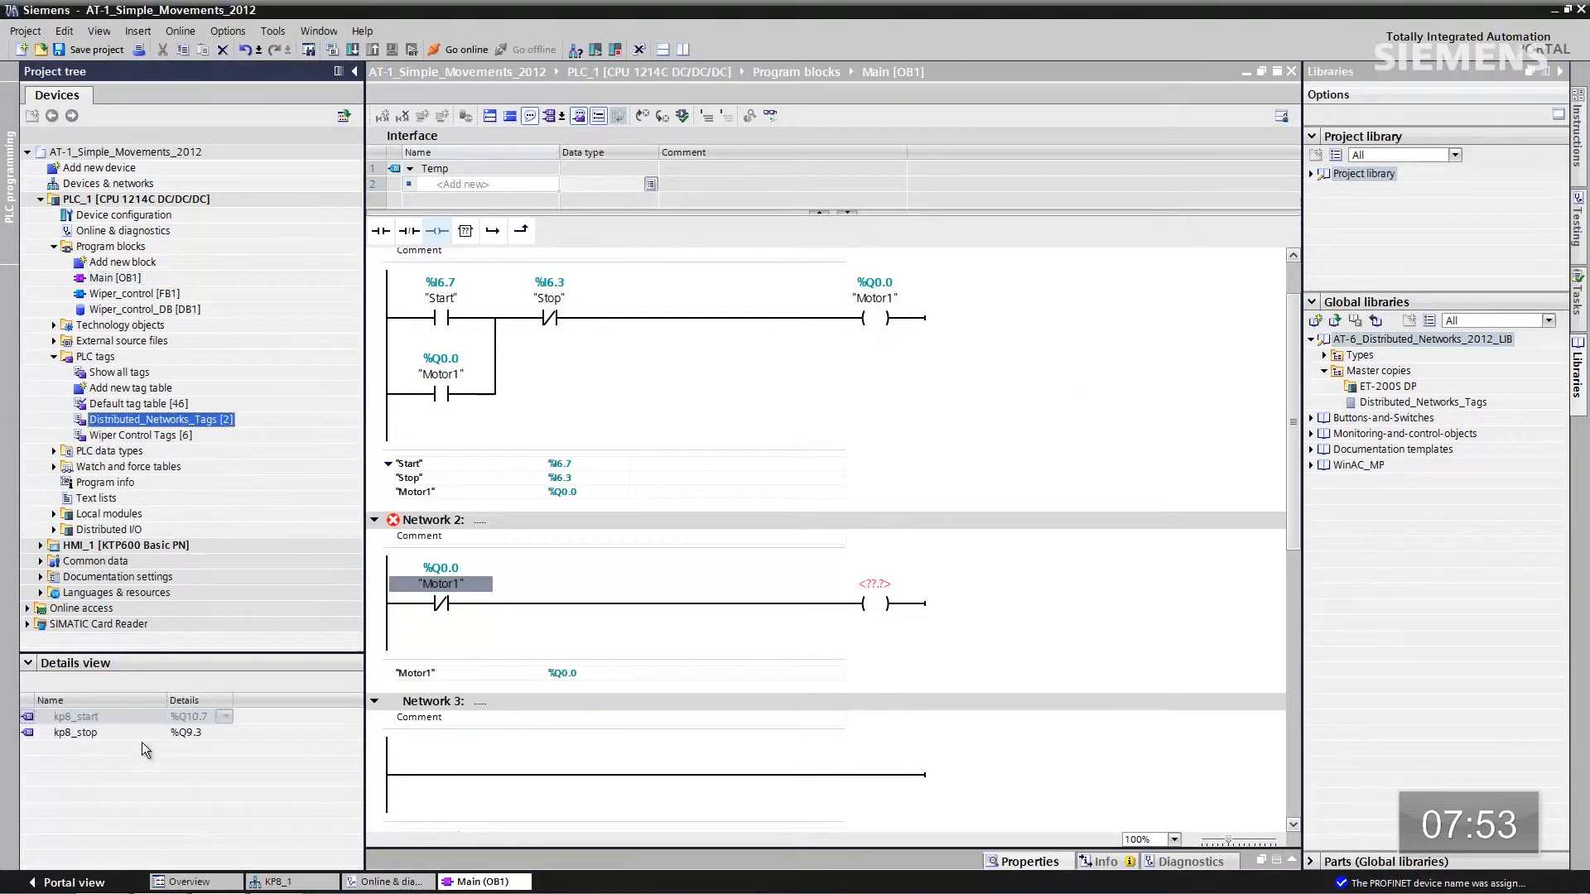
left_click_drag(27, 725, 888, 595)
Step: Copy the Motor1 contact and kp8_start coil from Network 2 into Network 3
left_click_drag(414, 654, 969, 554)
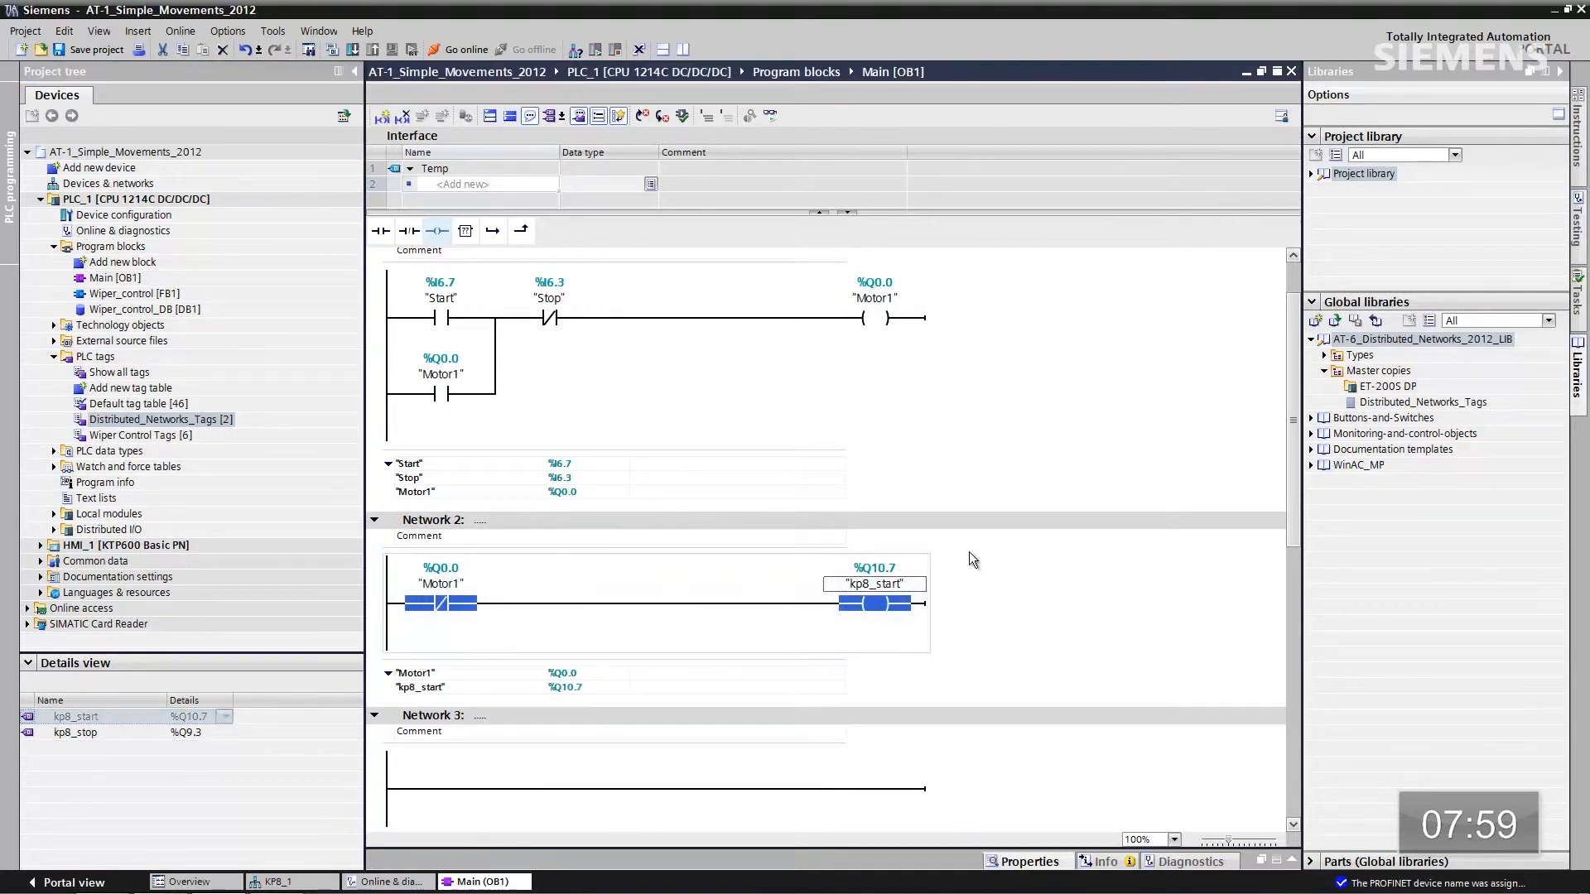
left_click(488, 789)
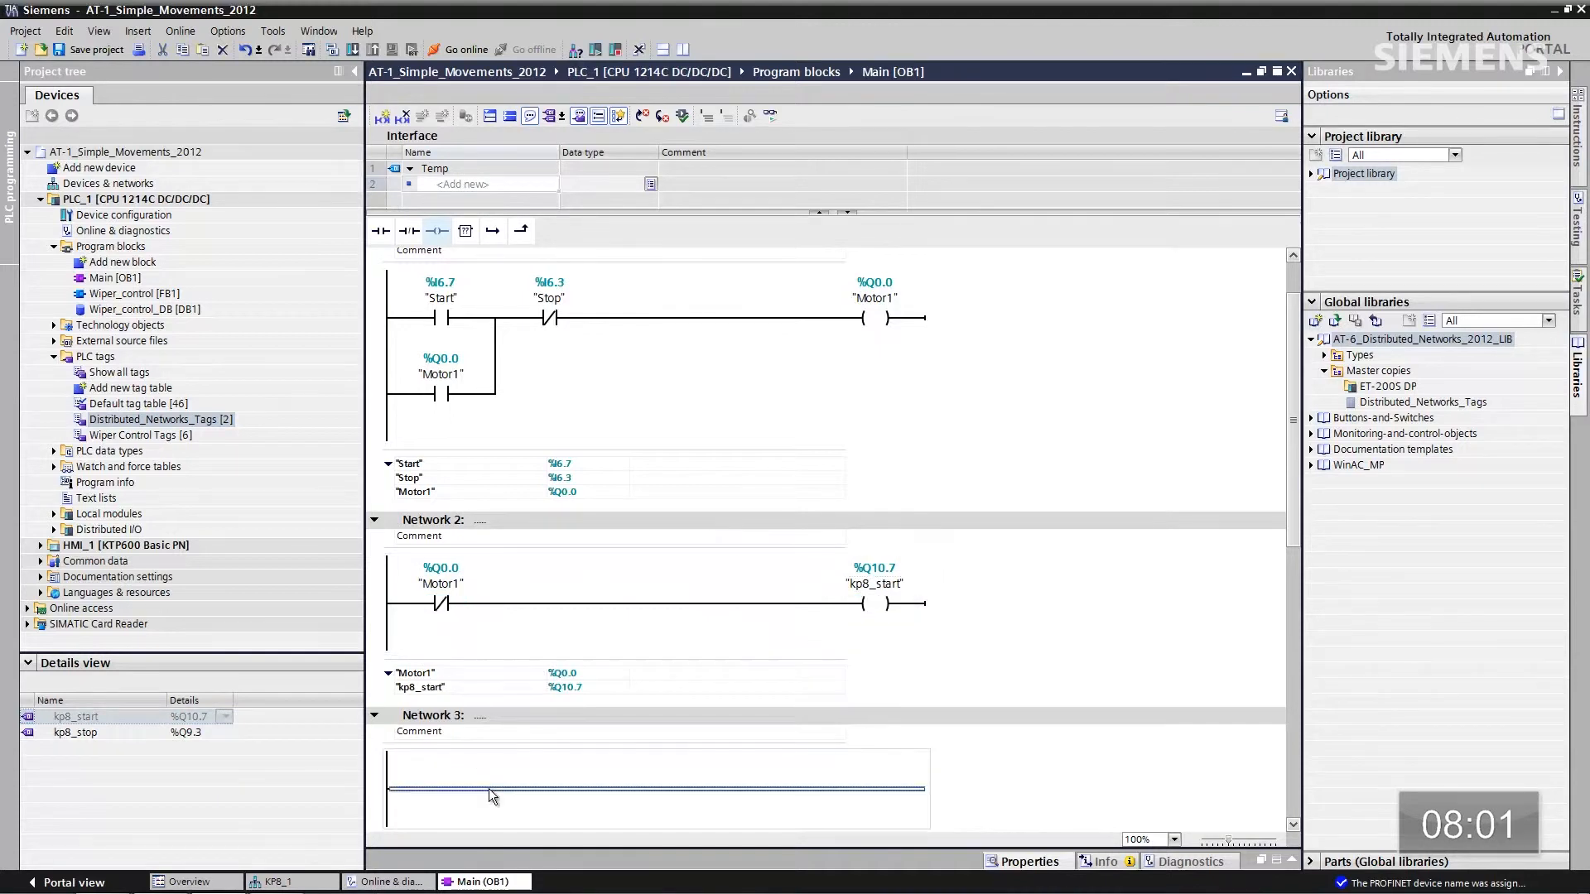
key("ctrl+v")
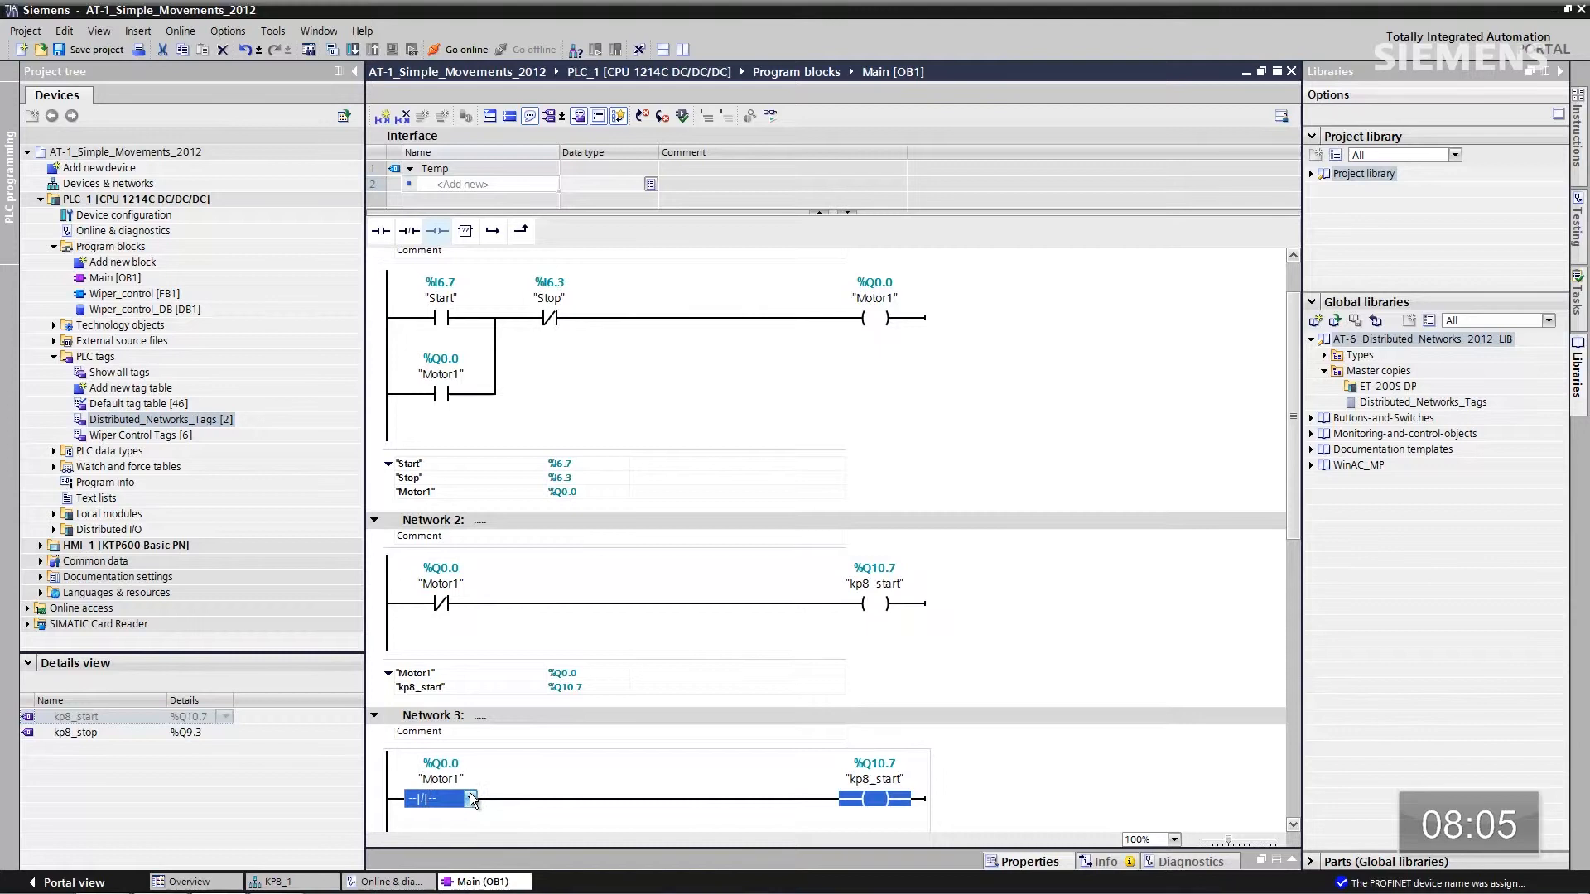
Step: Change the Motor1 contact in Network 3 to normally open and assign kp8_stop to the coil
left_click(470, 793)
left_click(460, 814)
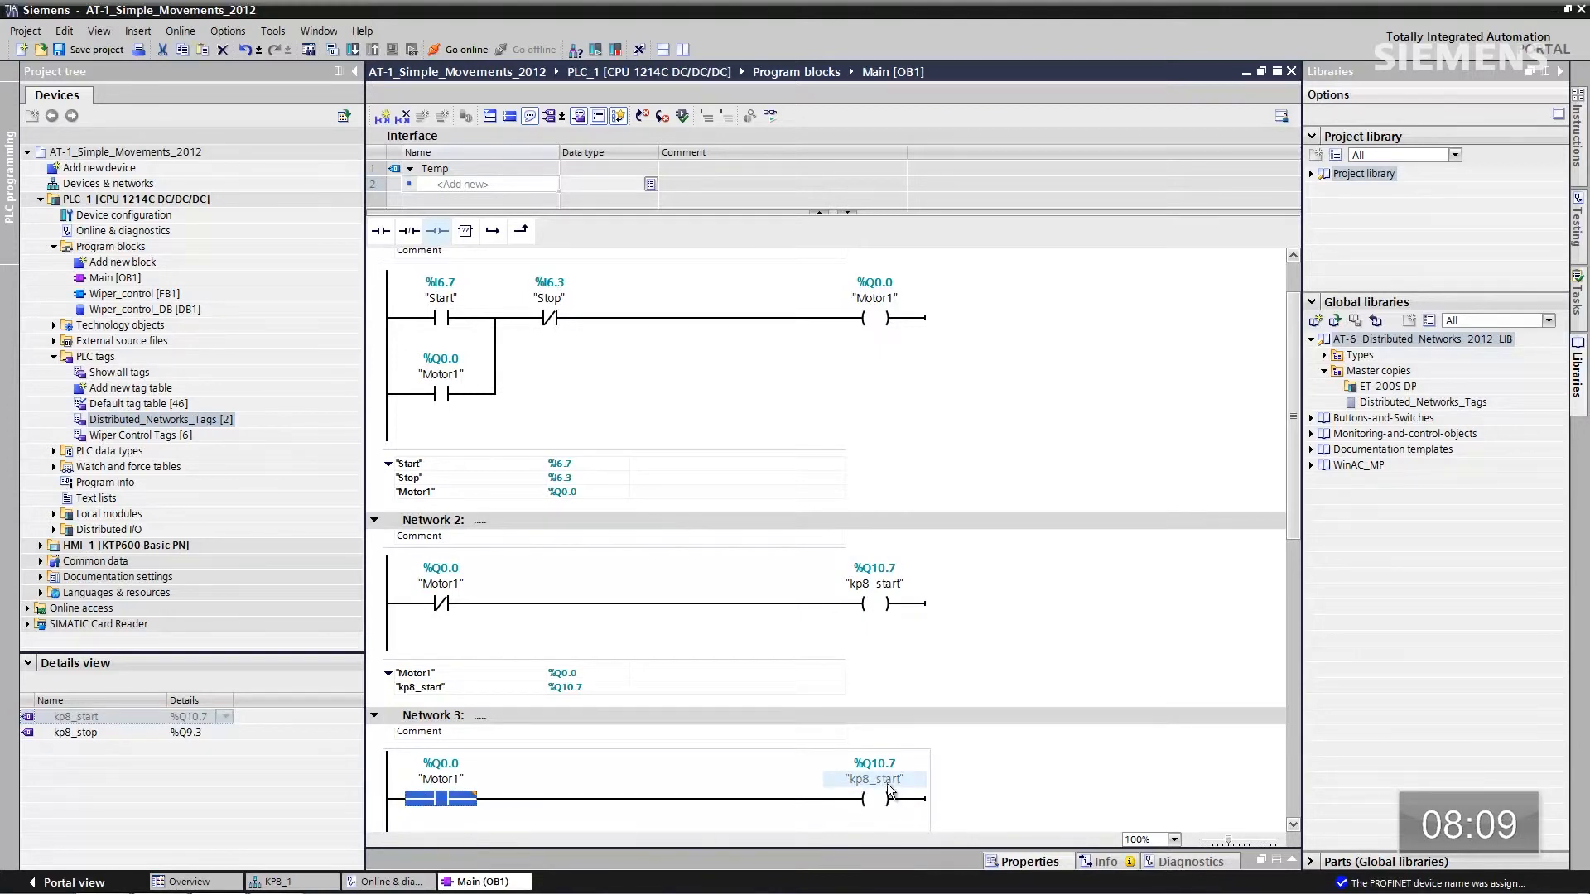
key("Delete")
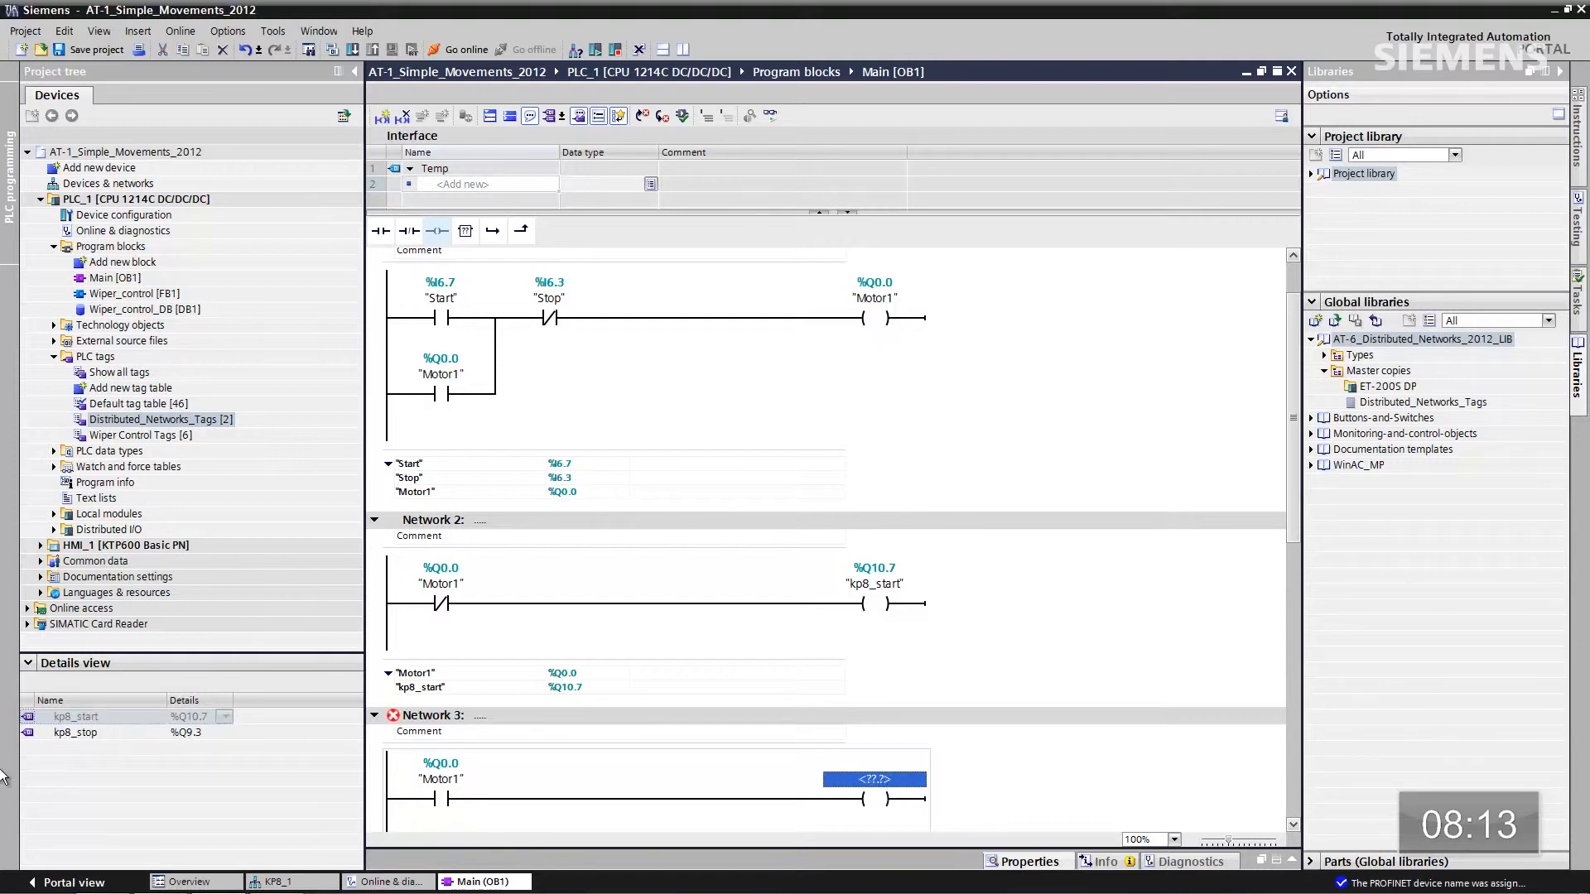
left_click_drag(29, 732, 864, 733)
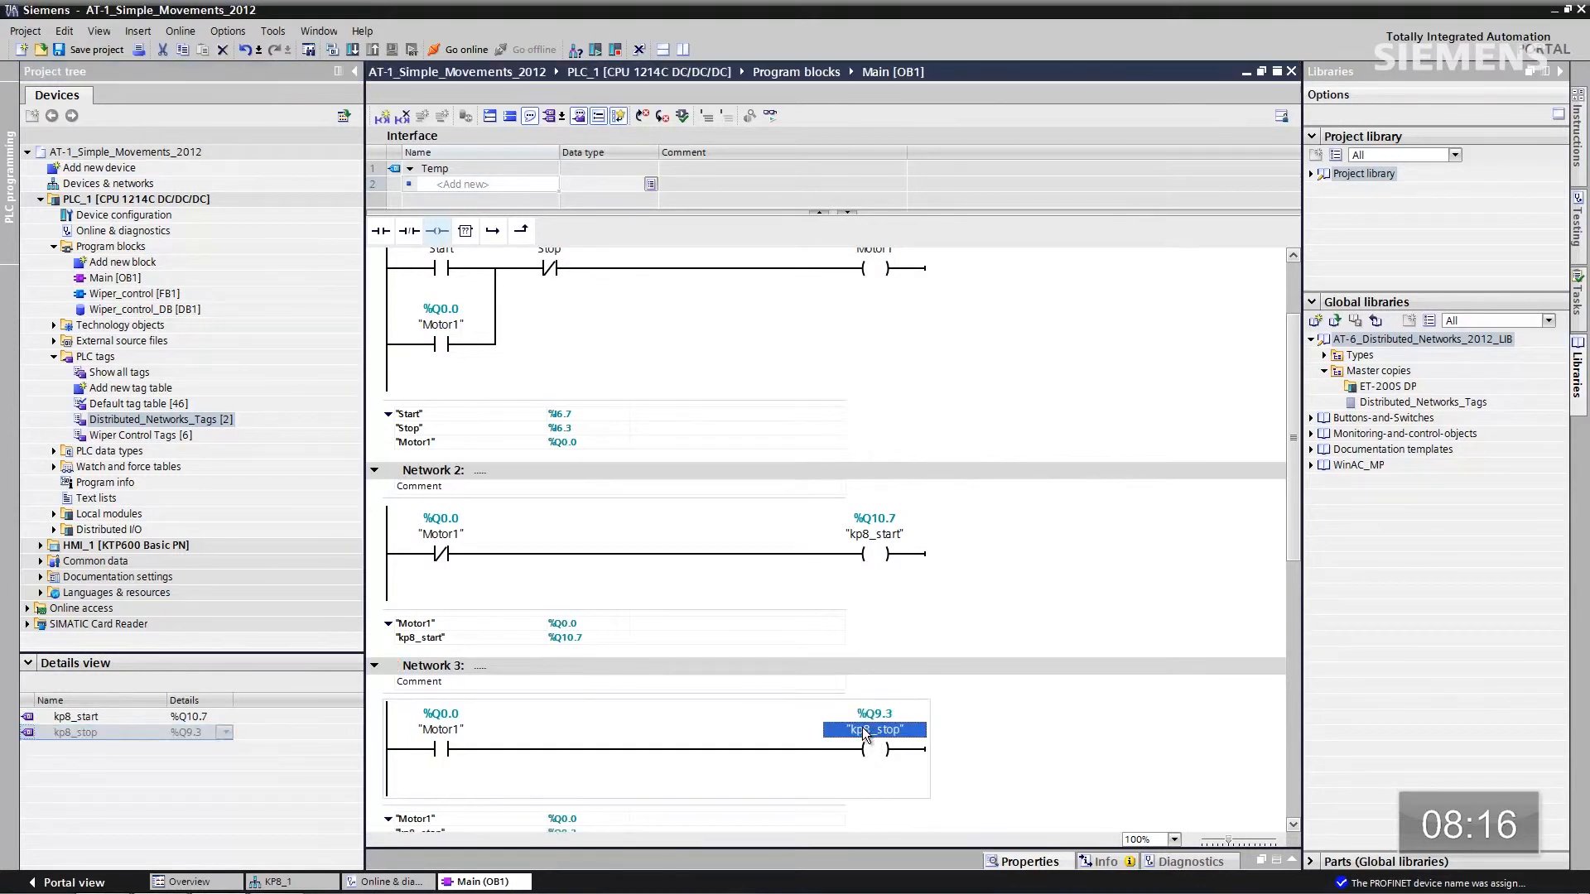
Step: Download the updated program and hardware configuration to PLC_1 and start all modules after loading
left_click(183, 202)
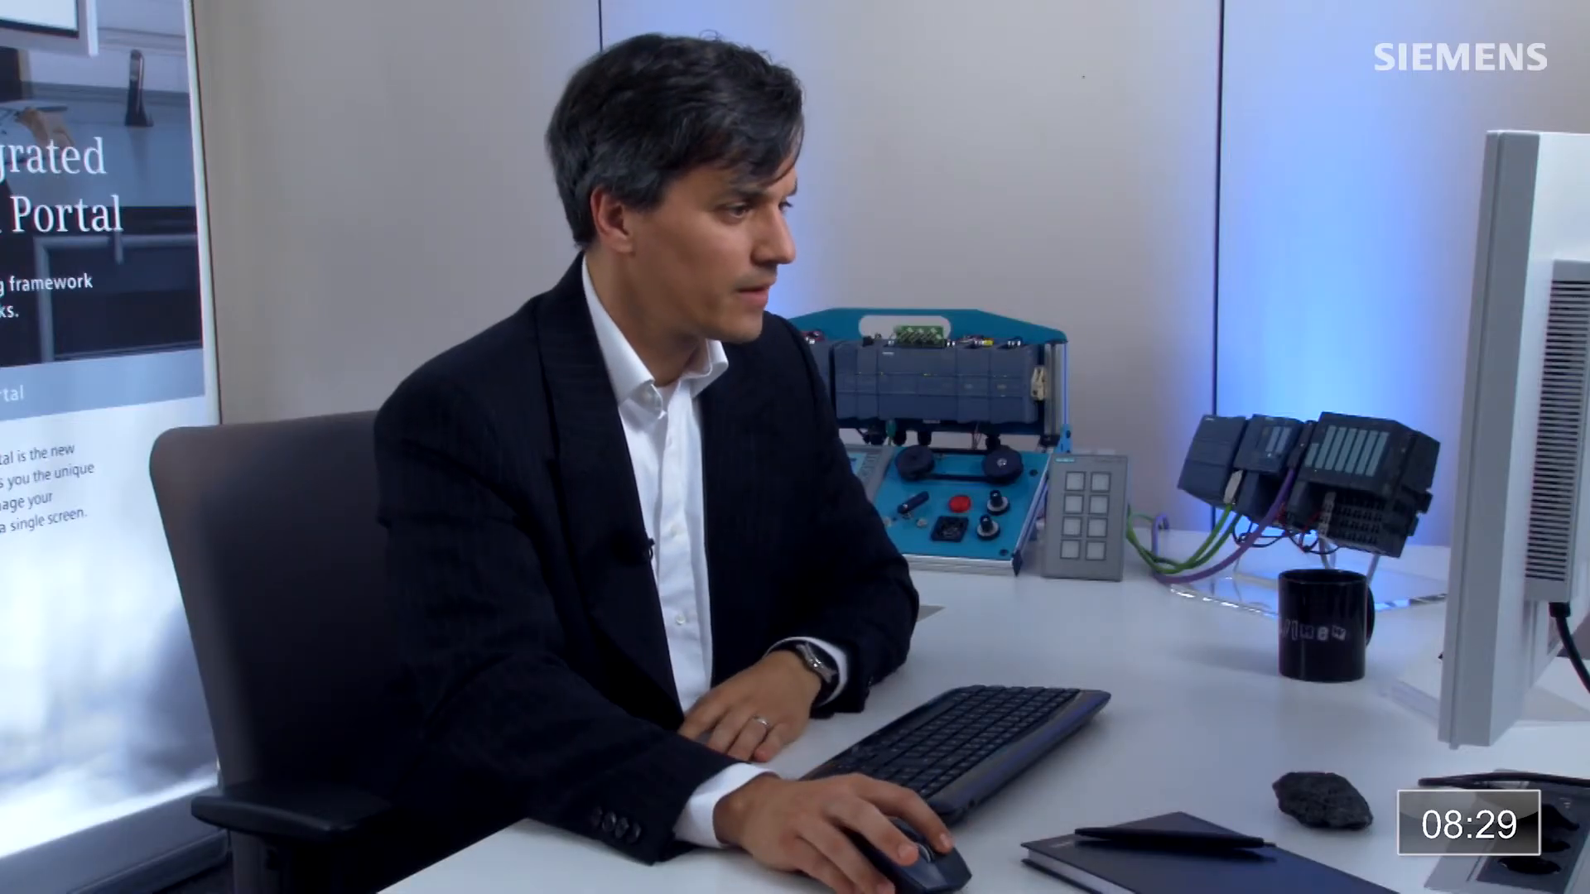
left_click(990, 613)
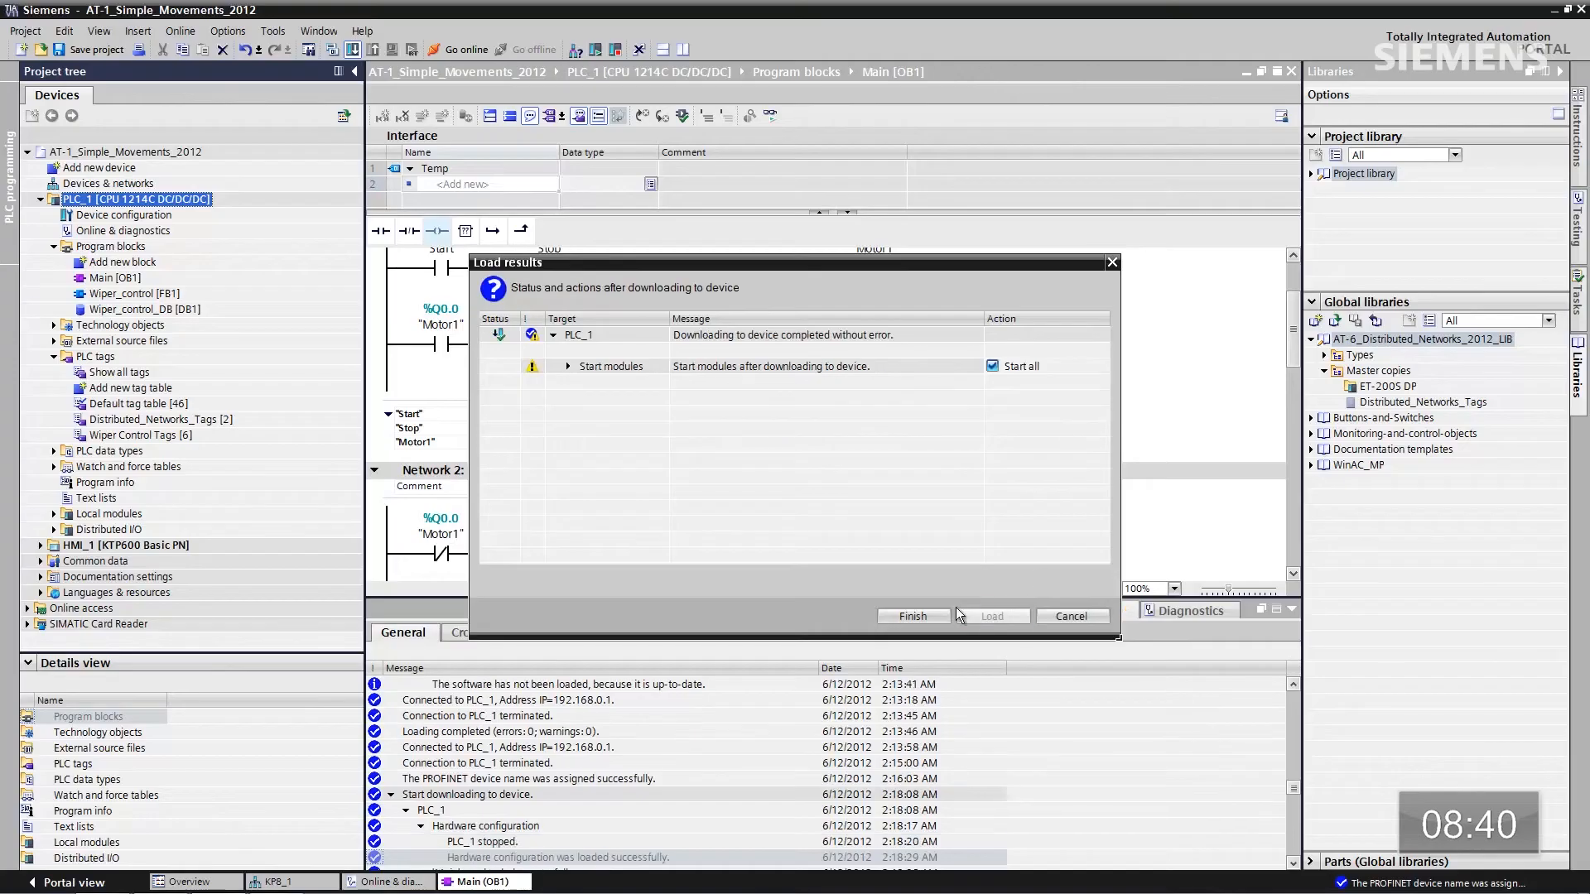
left_click(908, 615)
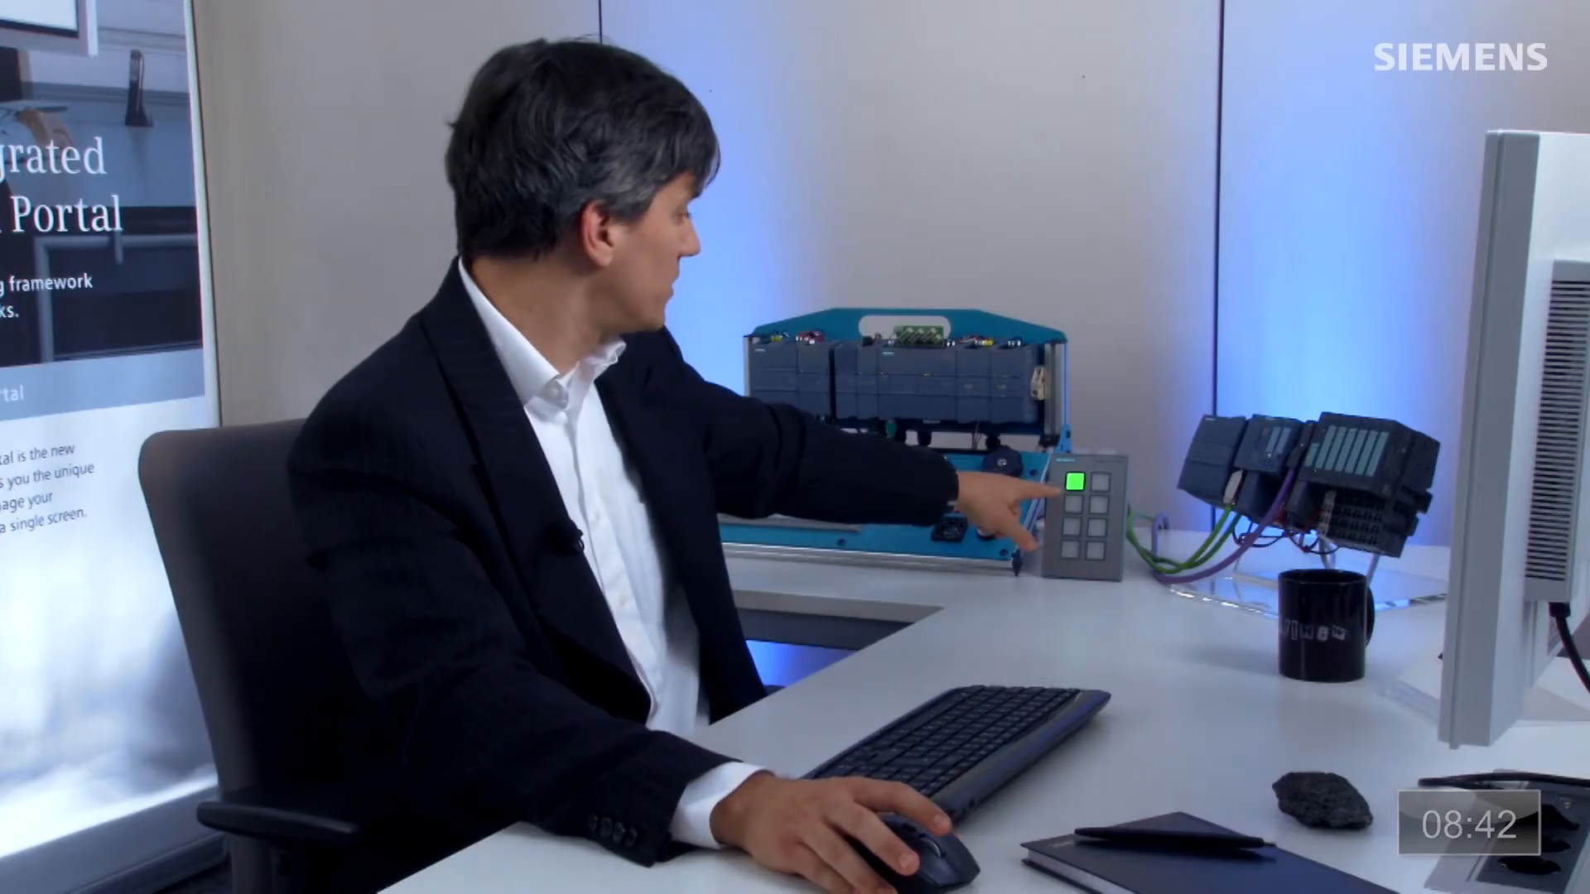